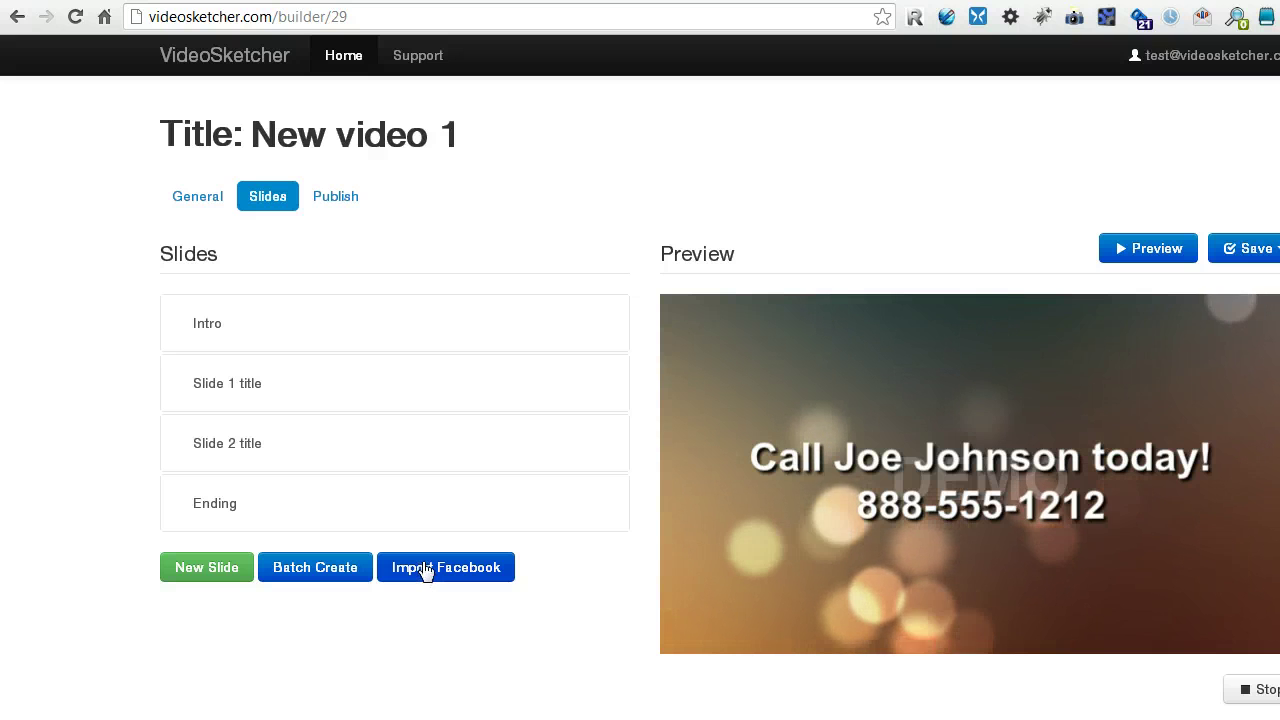
Delete the 'Slide 2 title' and 'Slide 1 title' placeholder slides, confirming each deletion.
mouse_move(588, 443)
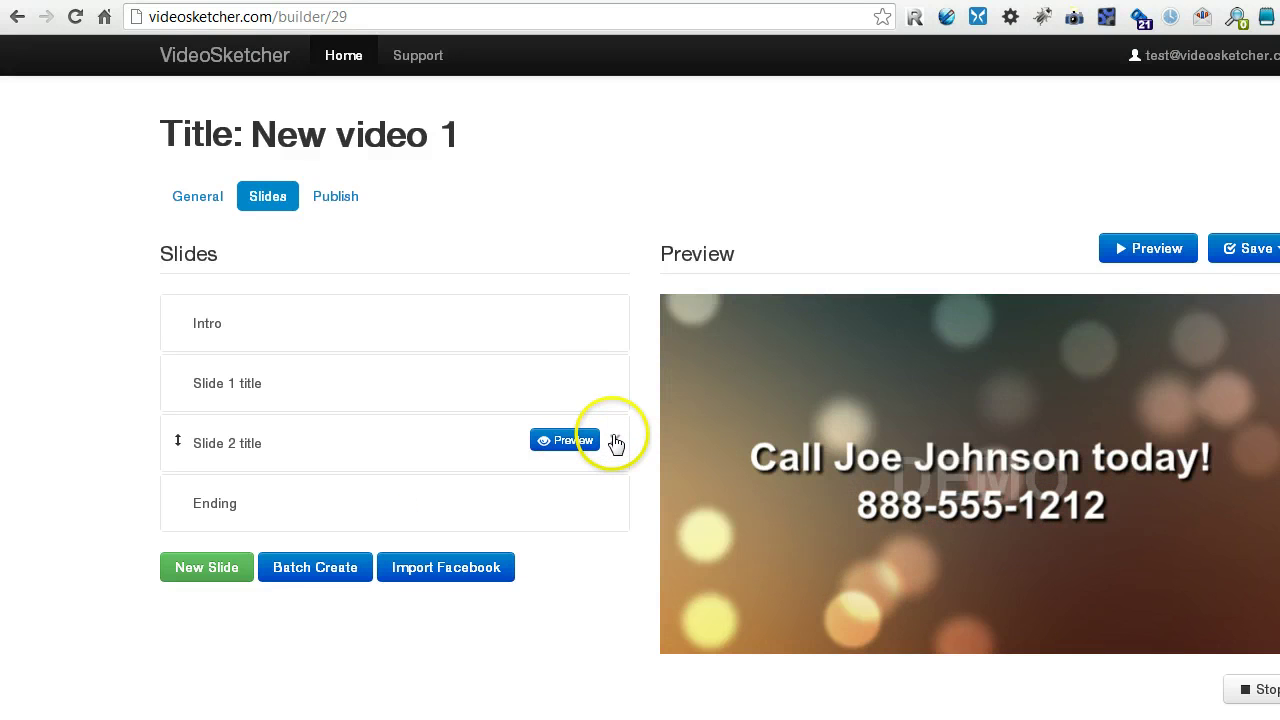
click(615, 442)
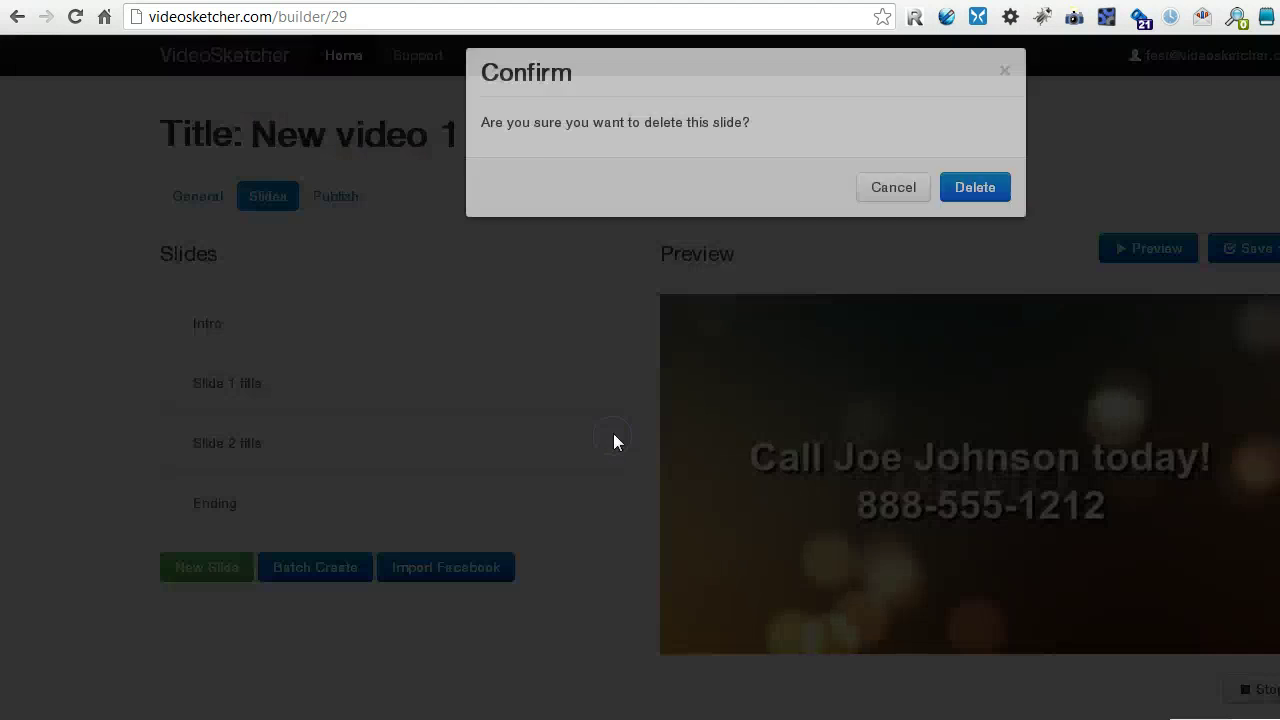
click(973, 271)
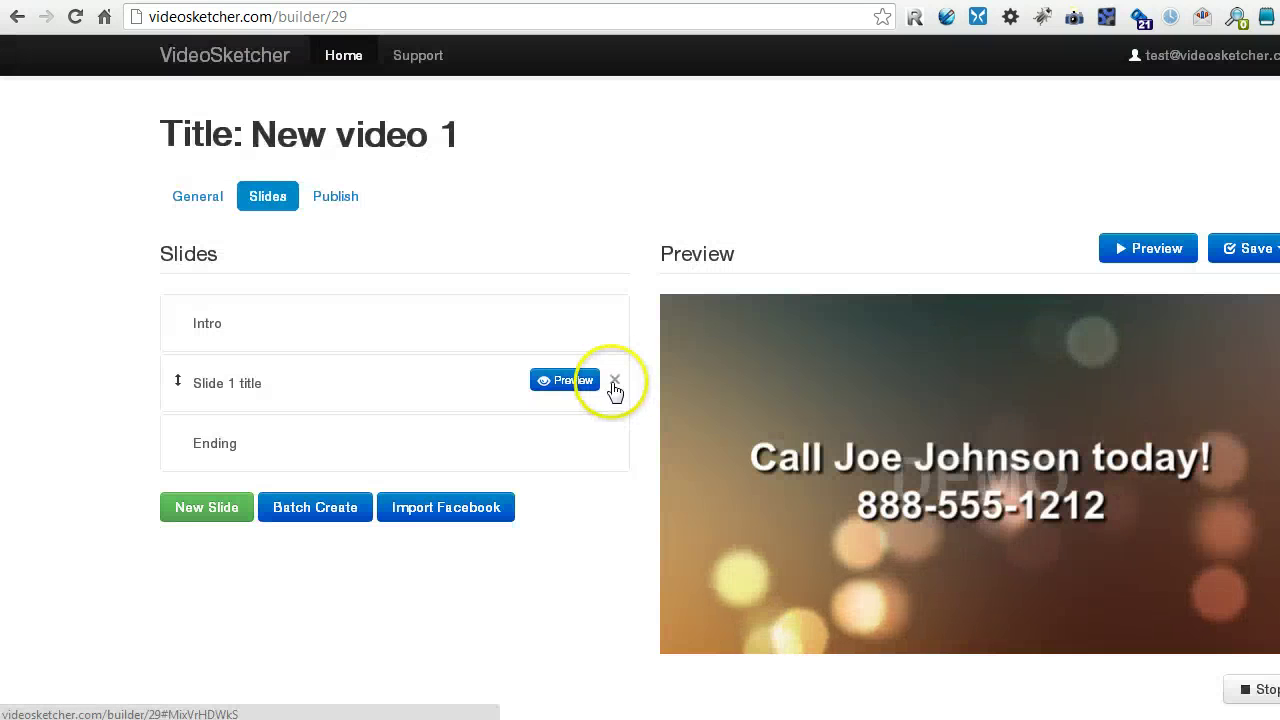
click(614, 381)
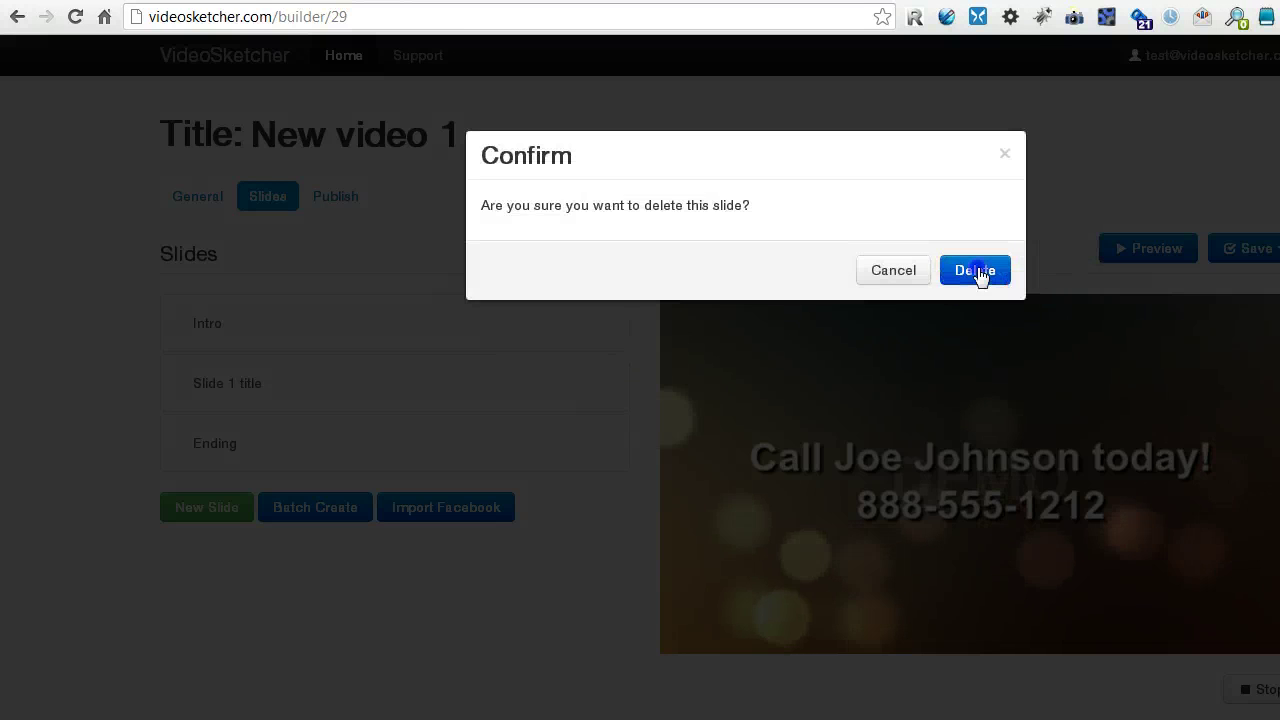
click(975, 271)
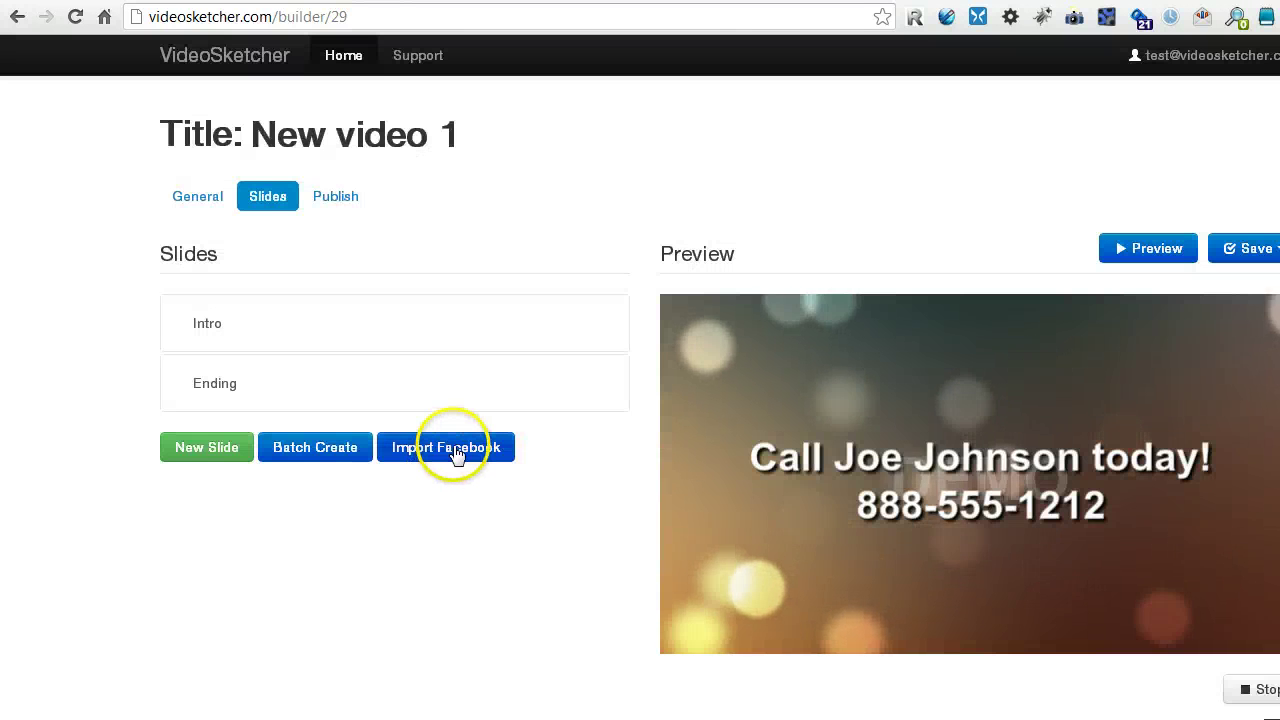
Show VideoSketcher's Facebook URL import field, then load the Facebook album page in the browser.
click(455, 449)
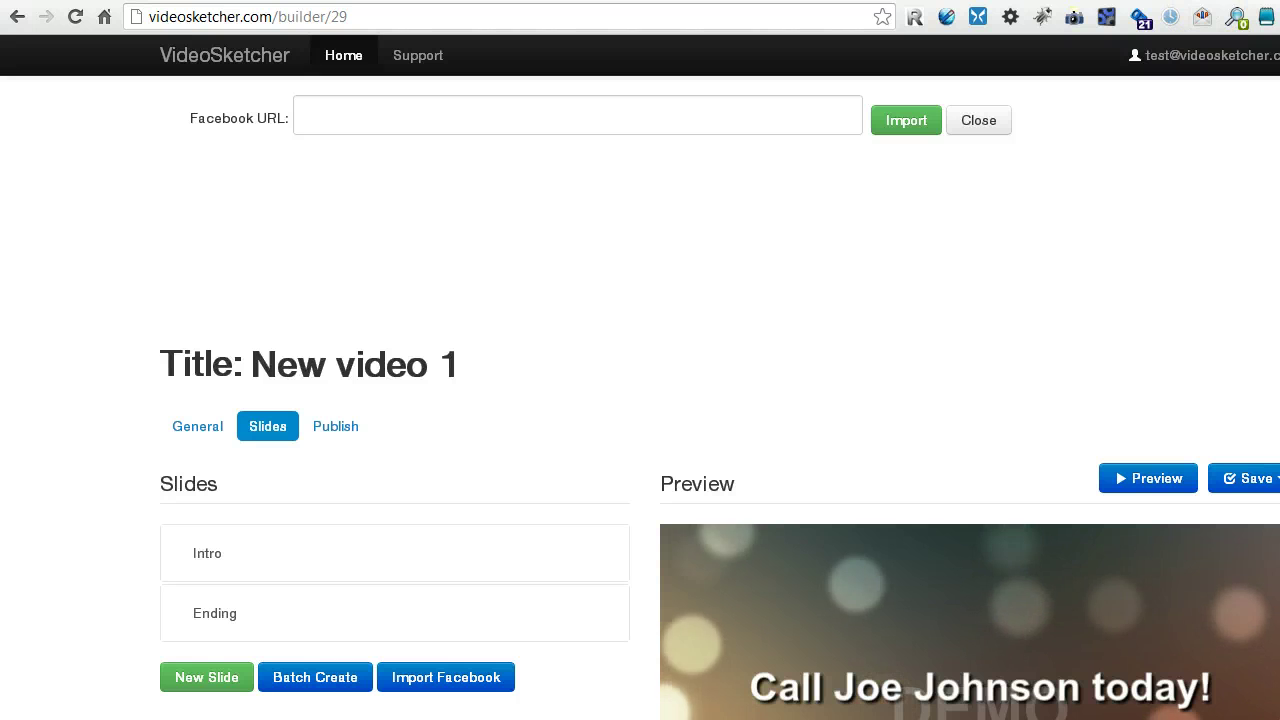
key(ctrl+l)
text(www.facebook.com/media/set/?set=a.10150222717610513.332189.389850765512&type=3)
key(Return)
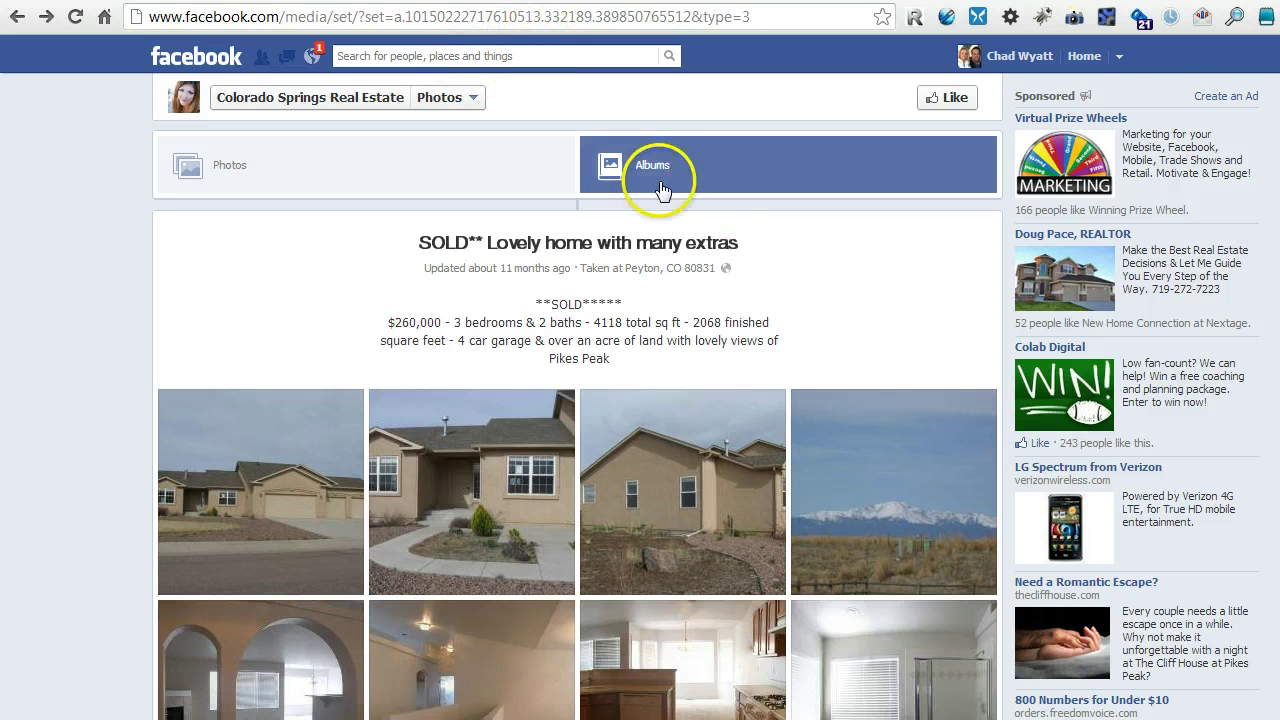
Leave the sold-home album for the Colorado Springs Real Estate page and copy its URL.
scroll(651, 208, down, 3)
scroll(651, 208, up, 3)
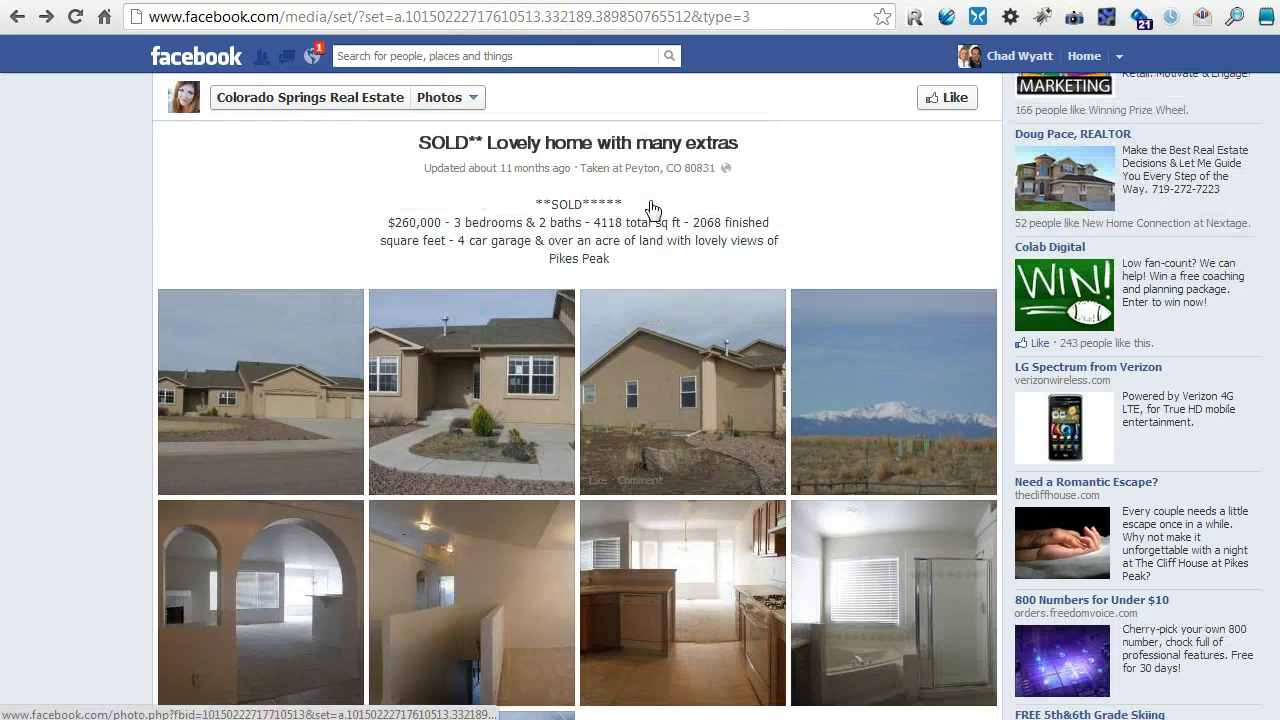
click(760, 19)
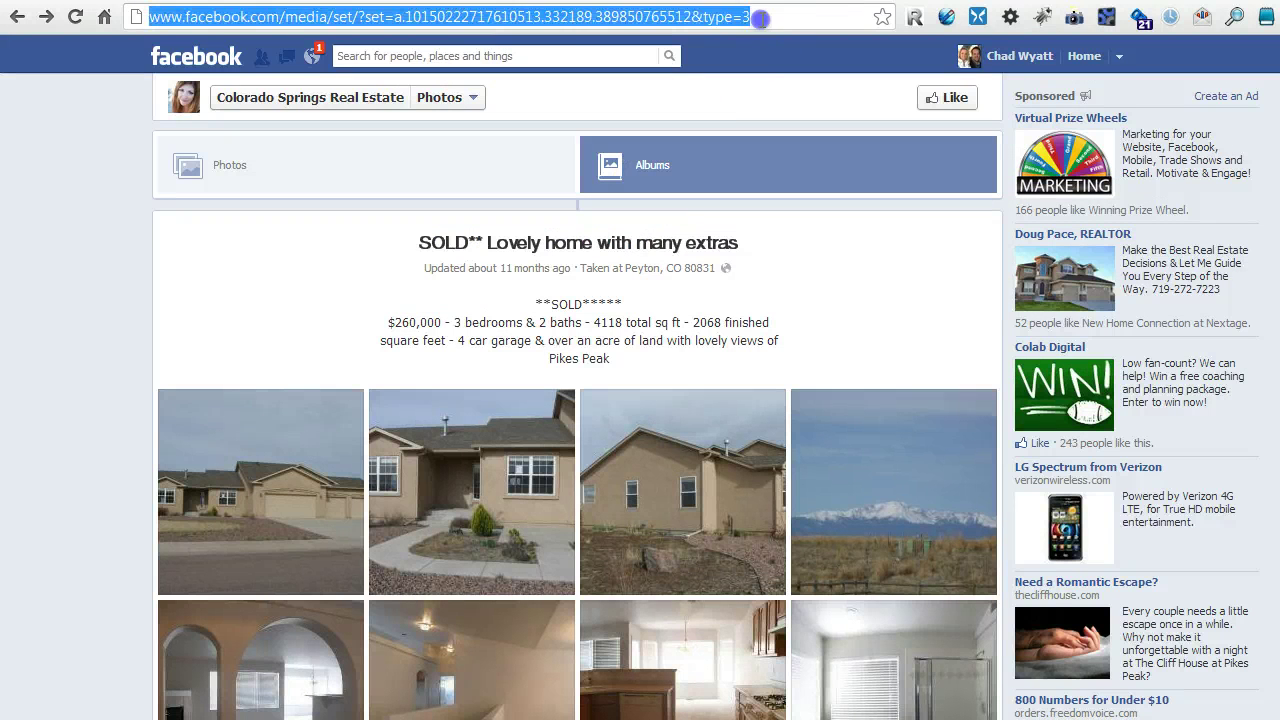
click(553, 17)
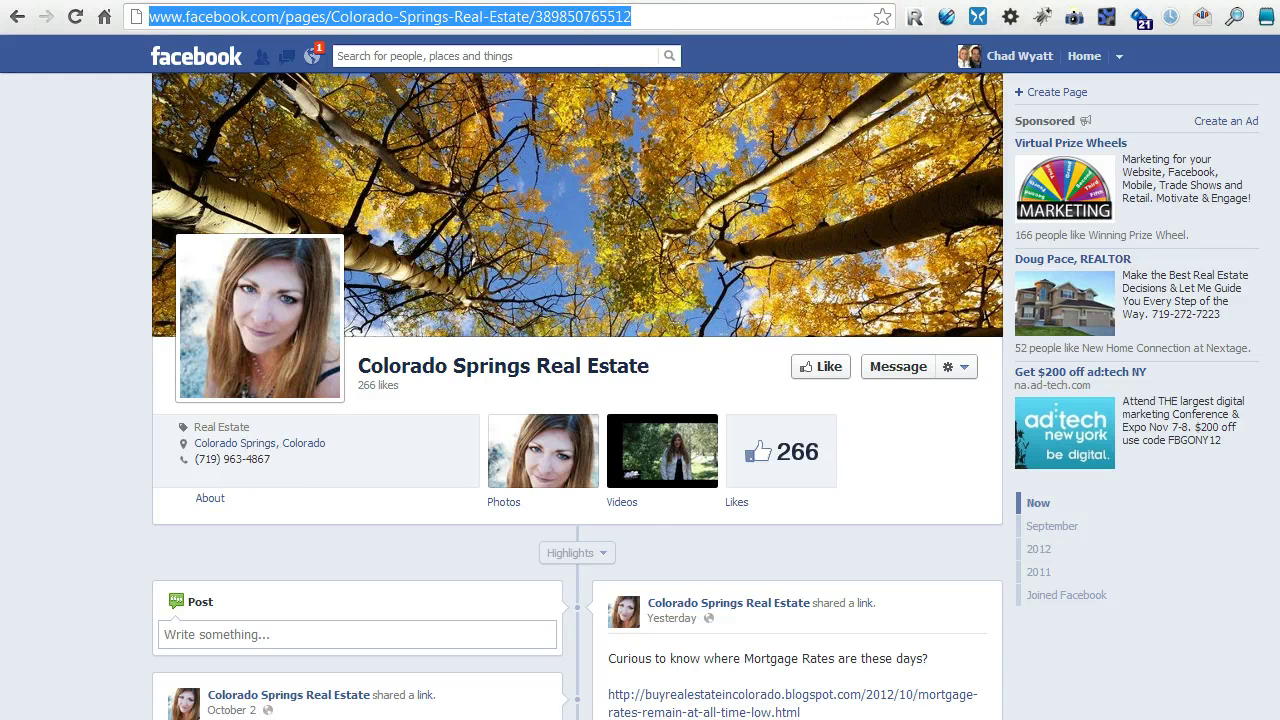
Paste the Colorado Springs Real Estate page URL into VideoSketcher's Facebook field and submit it to list albums.
key(ctrl+Tab)
click(408, 114)
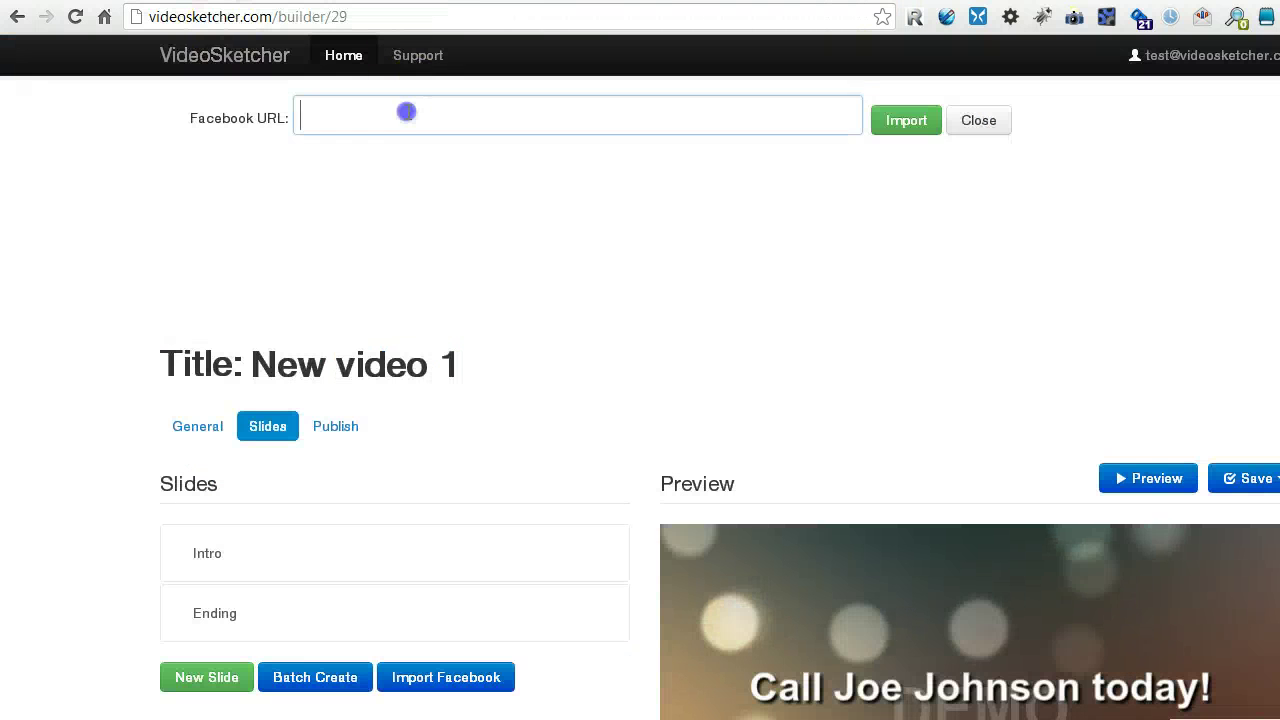
key(ctrl+v)
click(910, 125)
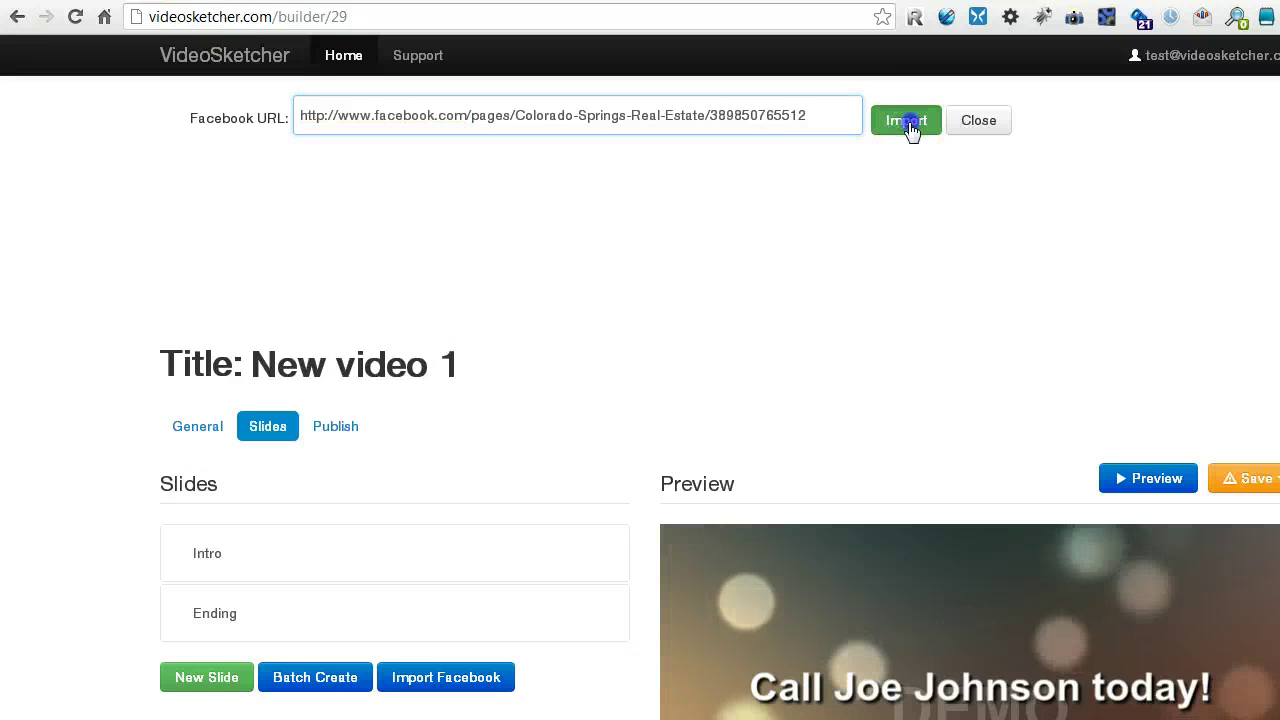
click(674, 238)
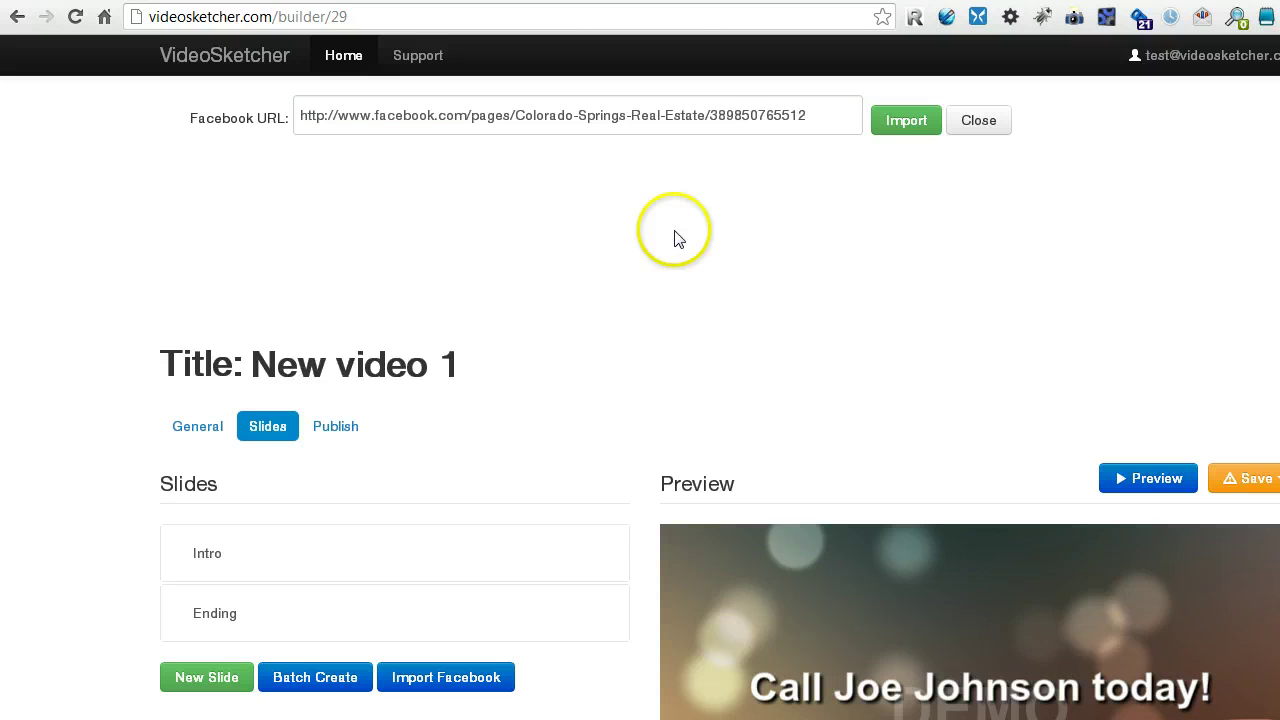
click(775, 128)
click(823, 114)
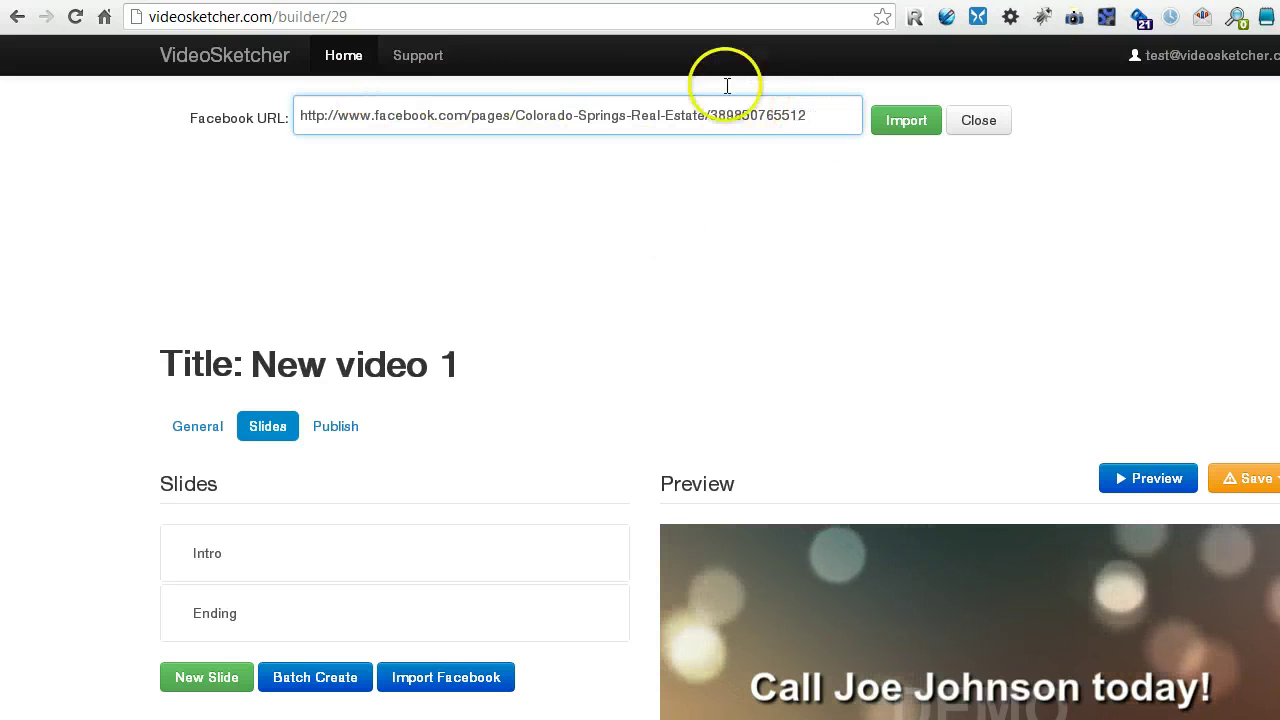
key(Return)
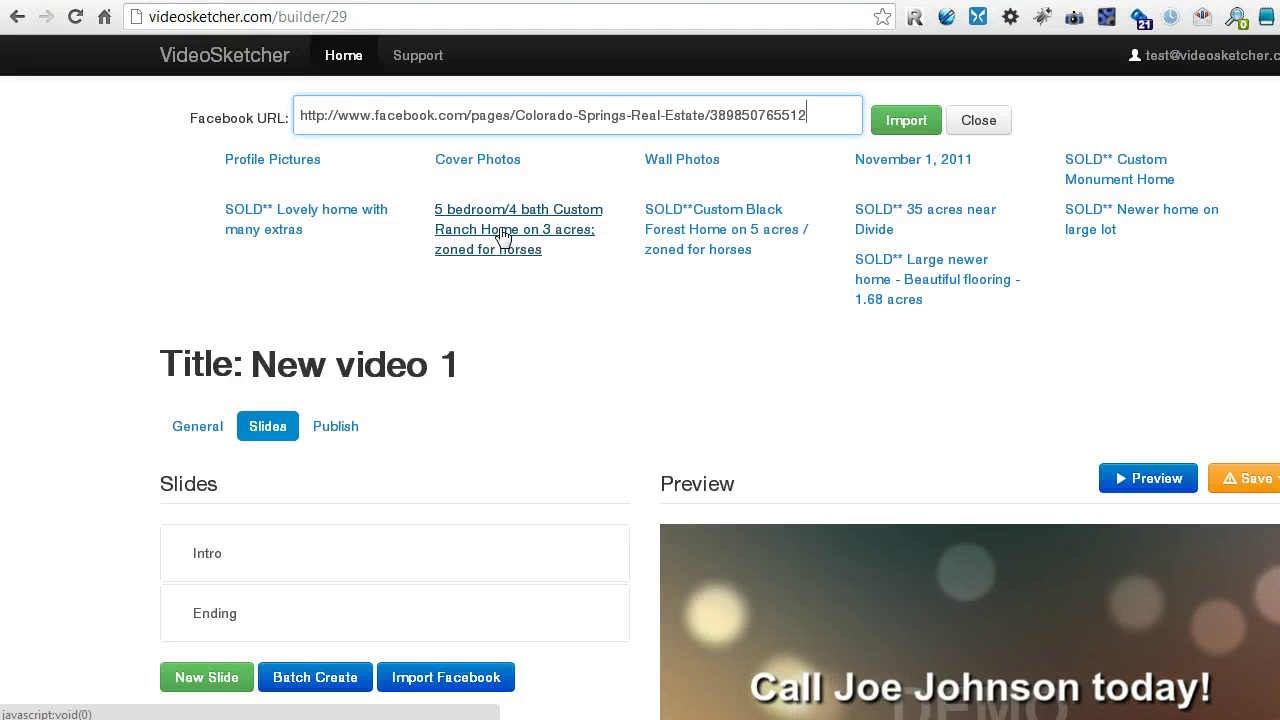
Open the '5 bedroom/4 bath Custom Ranch Home on 3 acres' album to show its eleven photos.
click(502, 234)
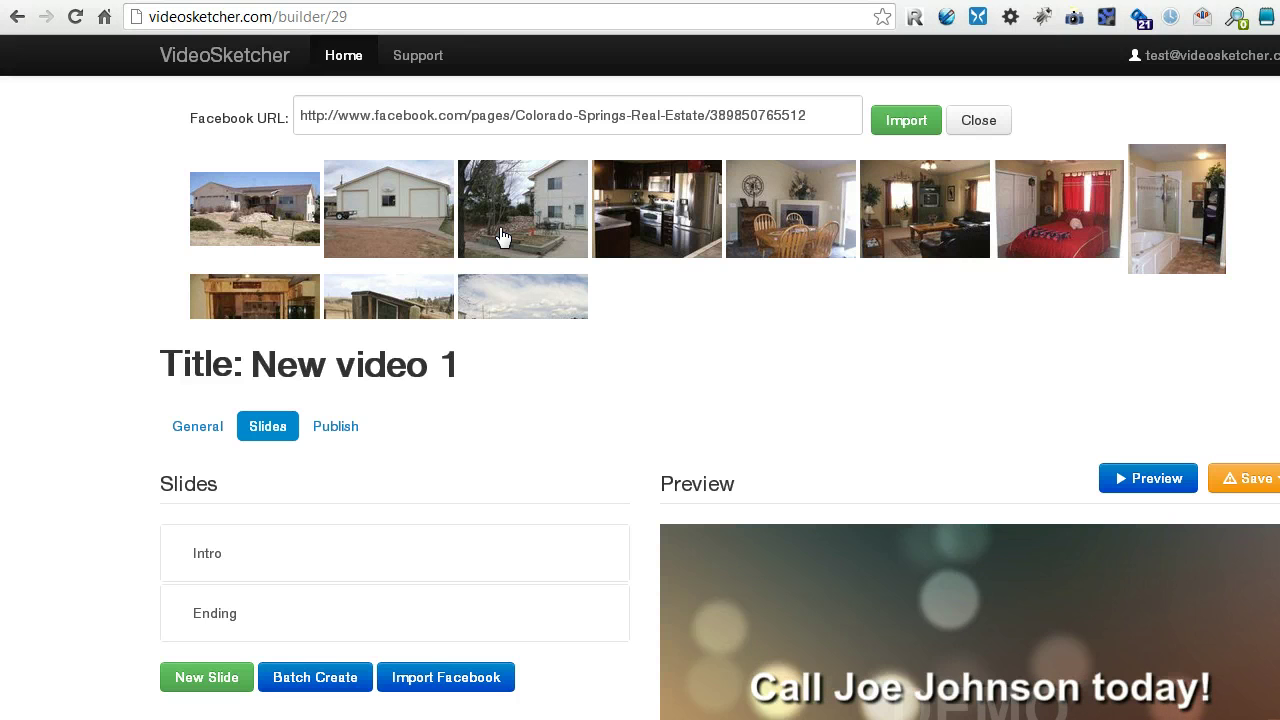
click(306, 243)
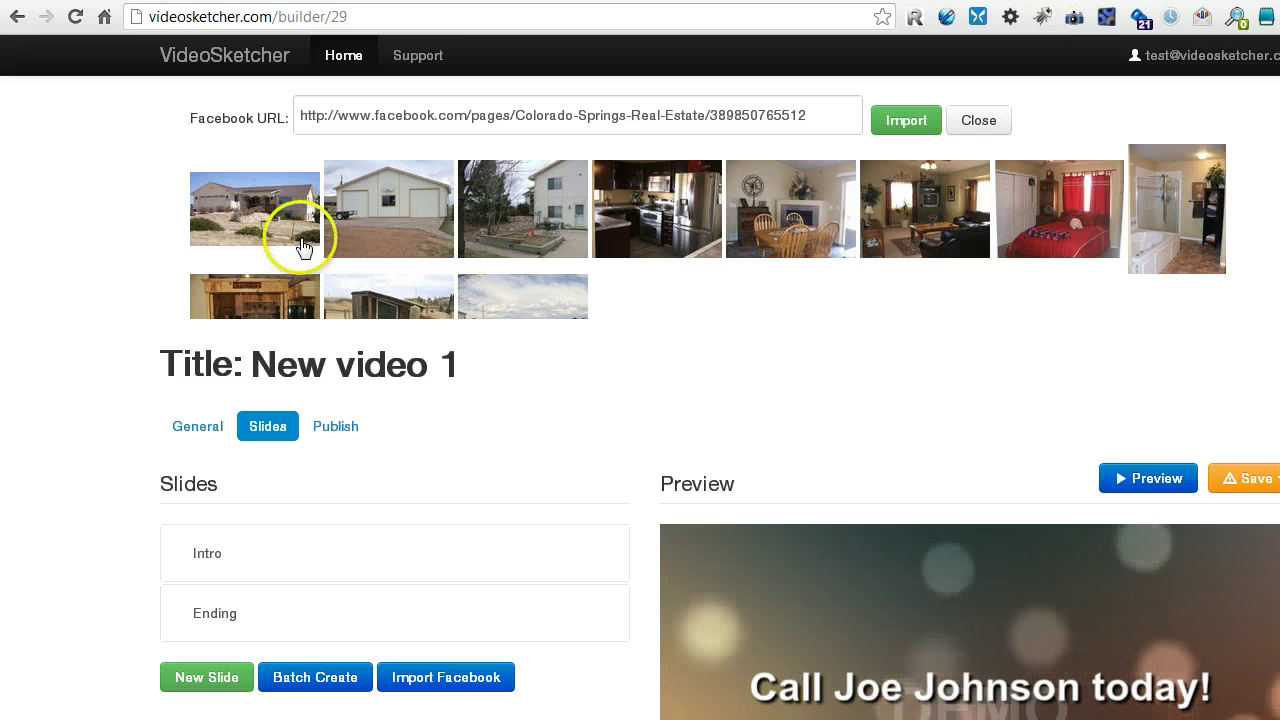
click(609, 237)
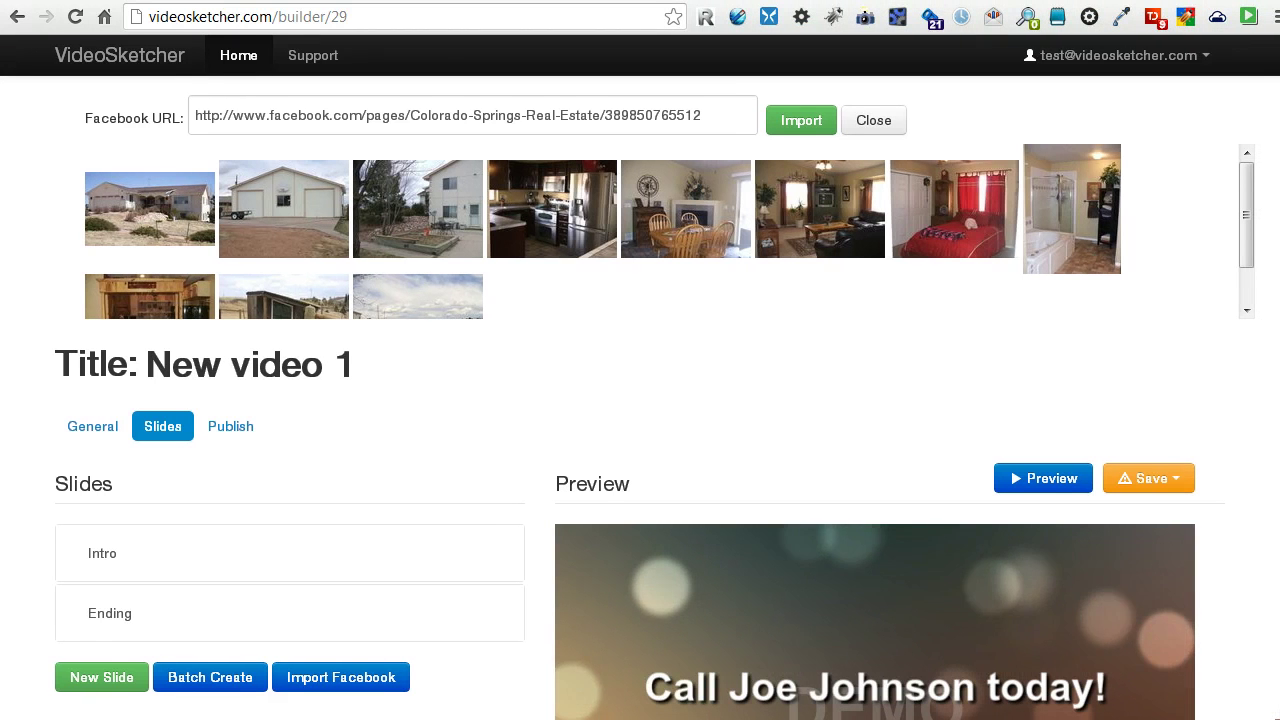
drag(1246, 222, 1237, 194)
click(413, 369)
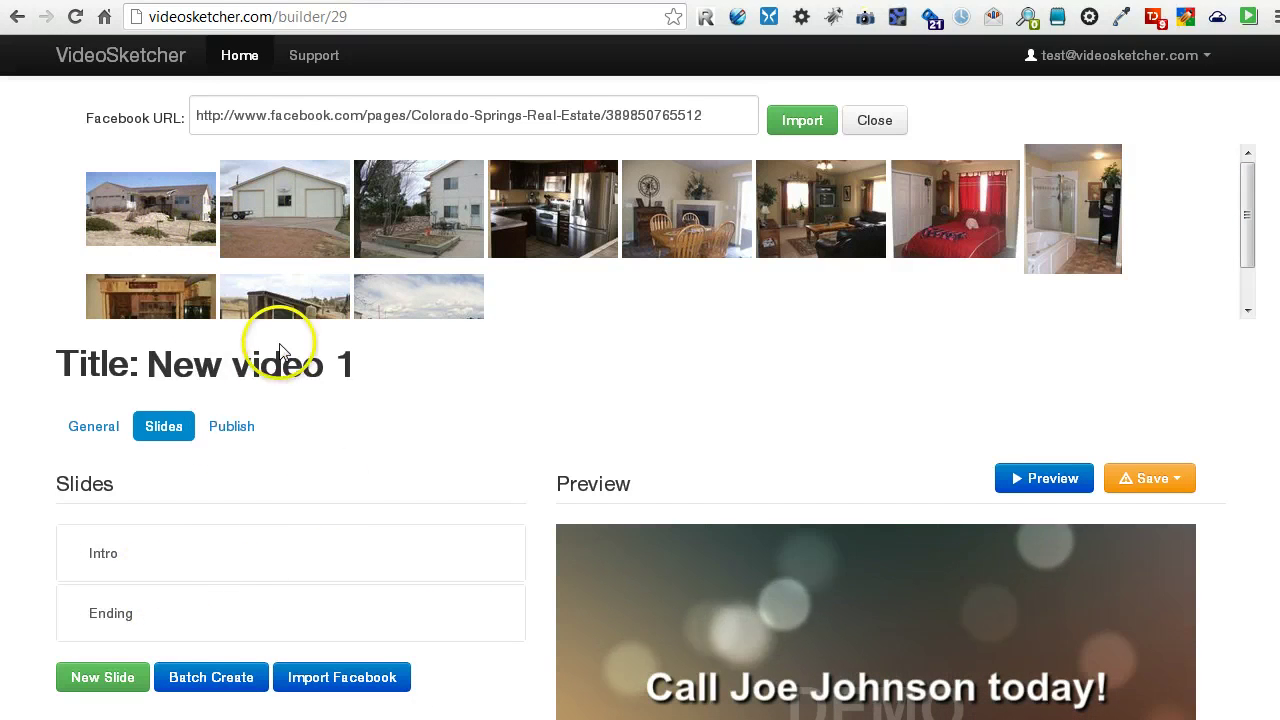
click(164, 230)
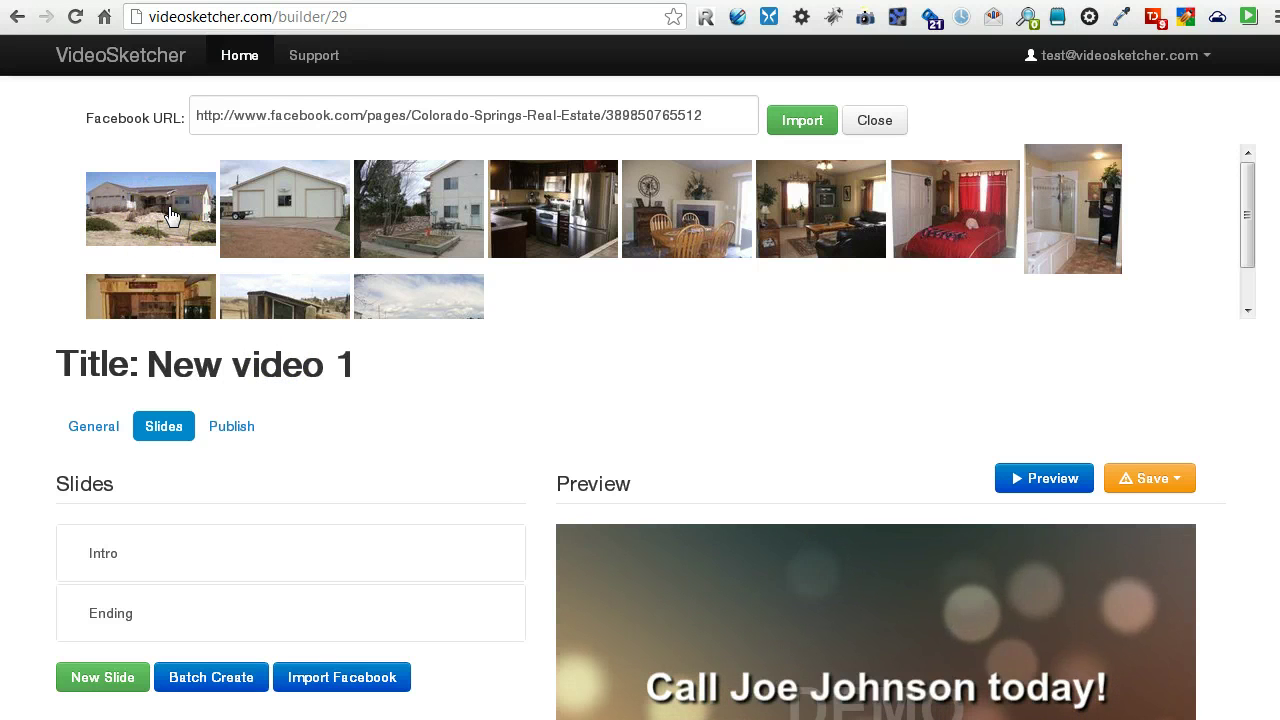
Add the exterior house photo as a new slide and review its caption and image settings.
click(161, 224)
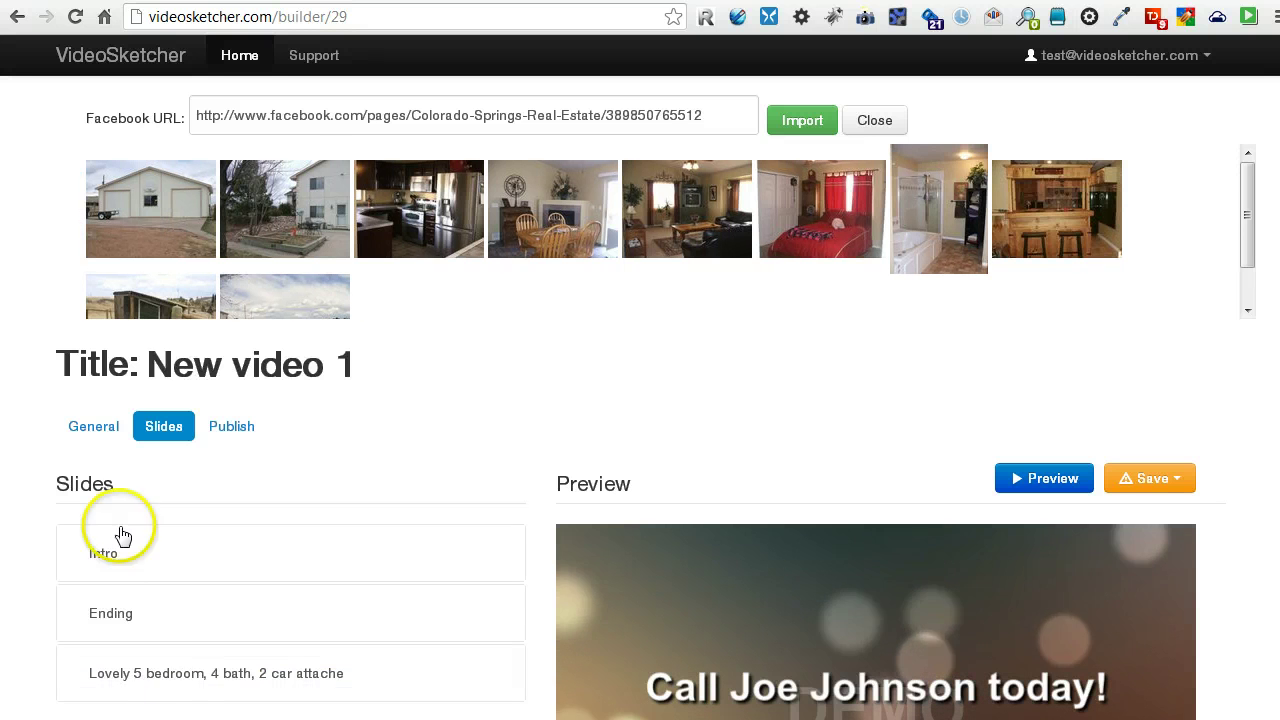
scroll(191, 682, down, 1)
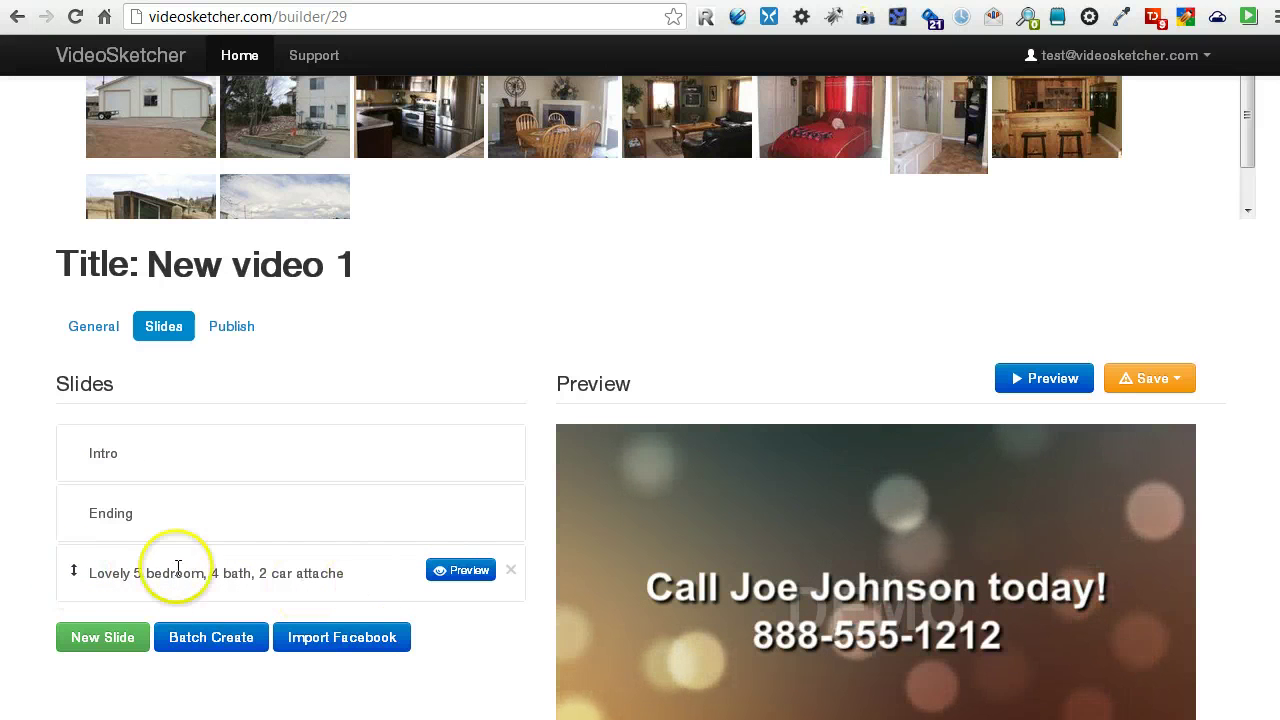
click(394, 570)
scroll(394, 560, down, 3)
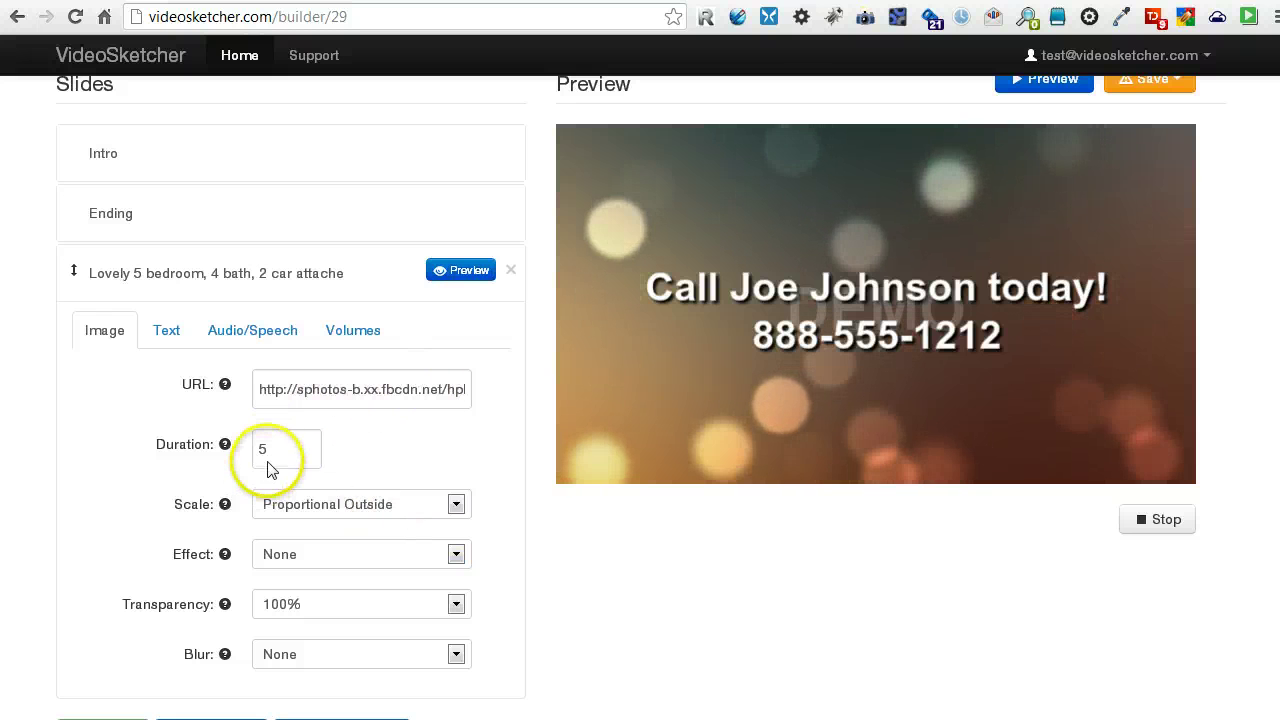
click(170, 331)
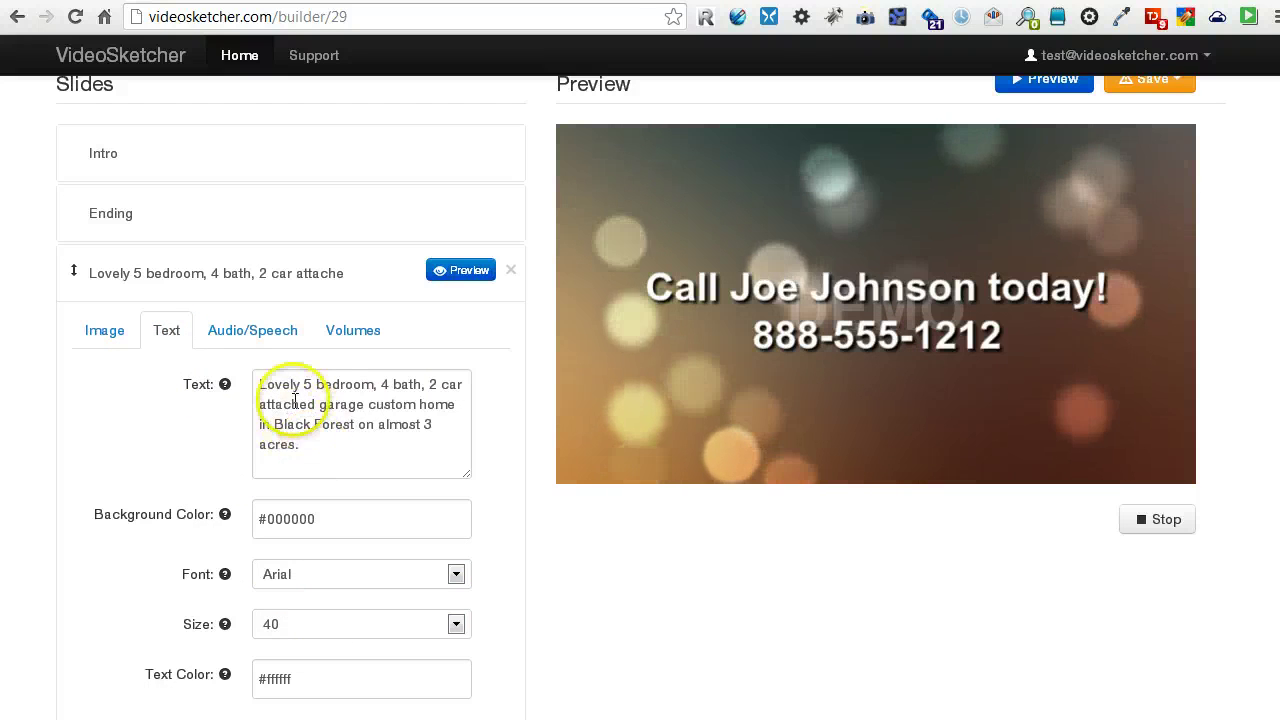
click(252, 330)
click(112, 331)
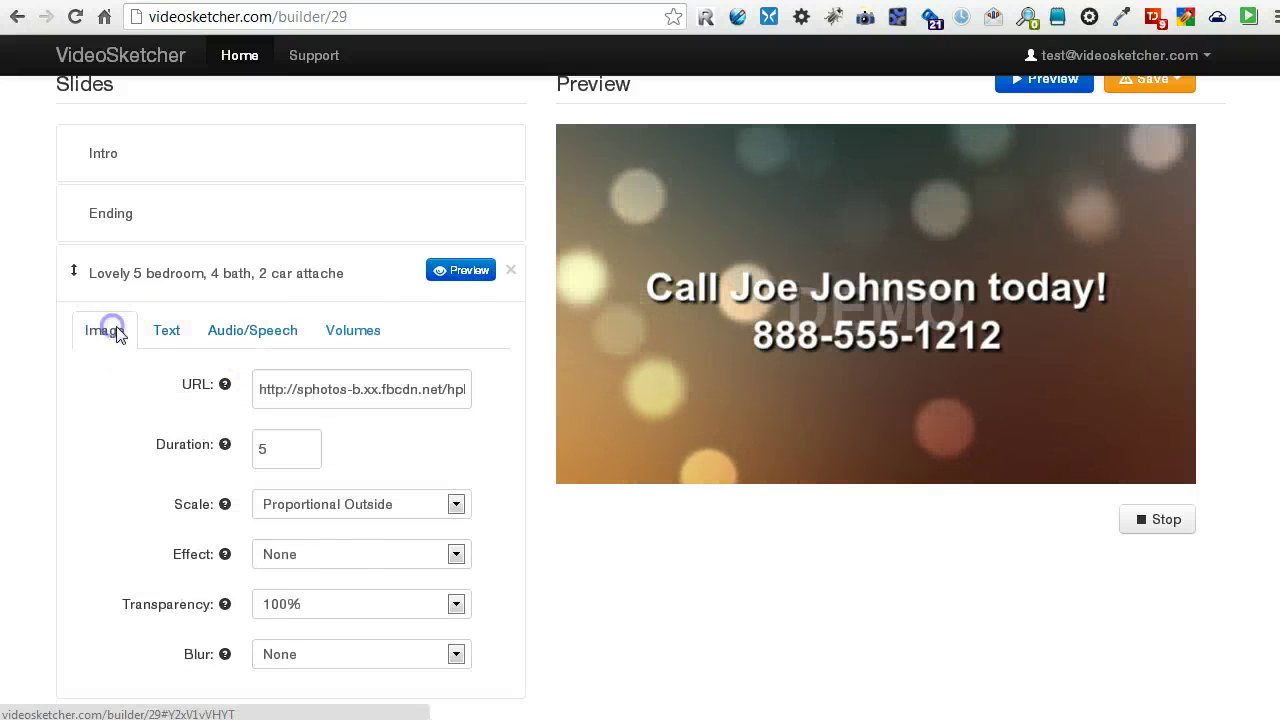
Preview the house slide with its 'Lovely 5 bedroom, 4 bath, 2 car…' caption.
click(467, 269)
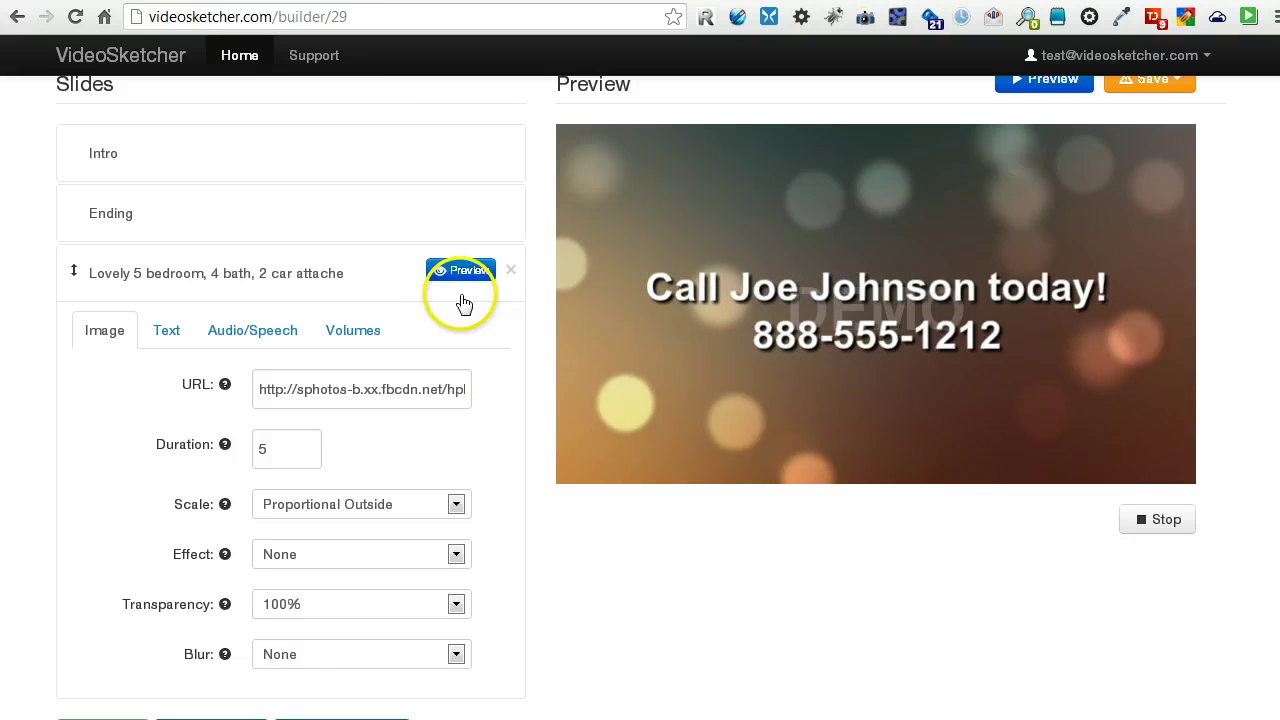
click(460, 272)
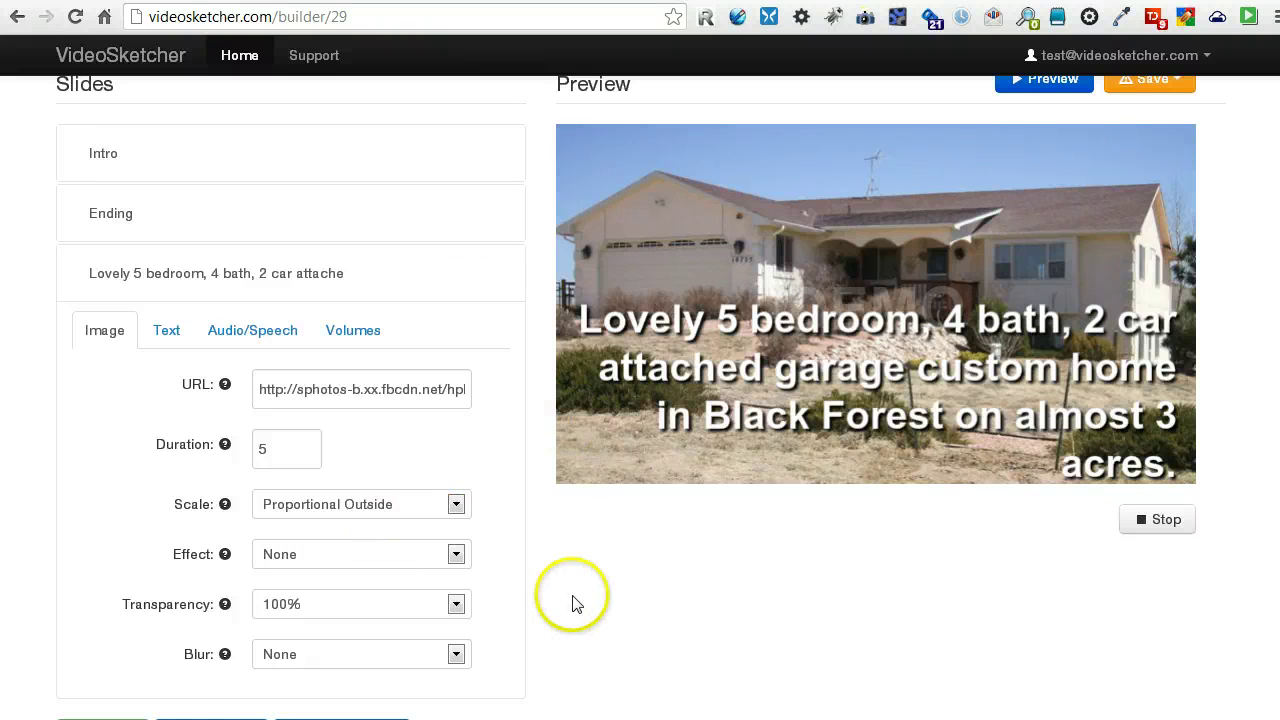
scroll(560, 600, down, 1)
Set the house slide's caption text size to 30.
scroll(352, 520, up, 1)
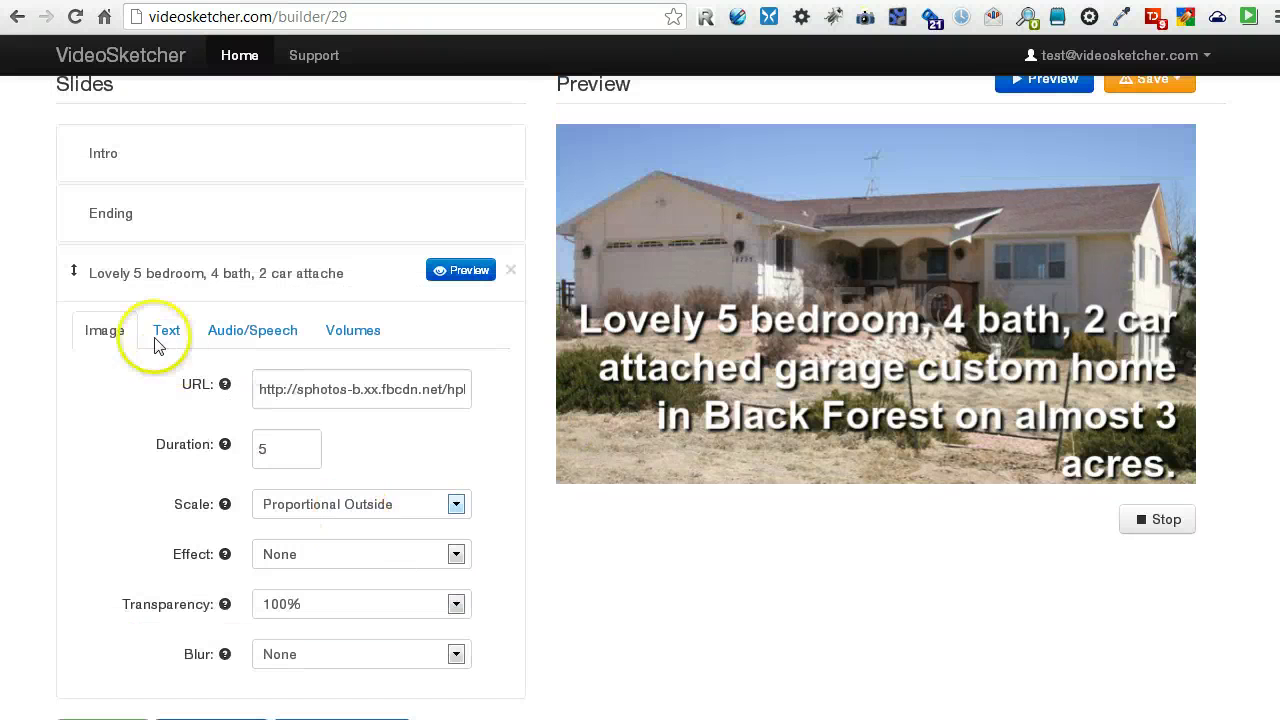
click(160, 330)
click(314, 631)
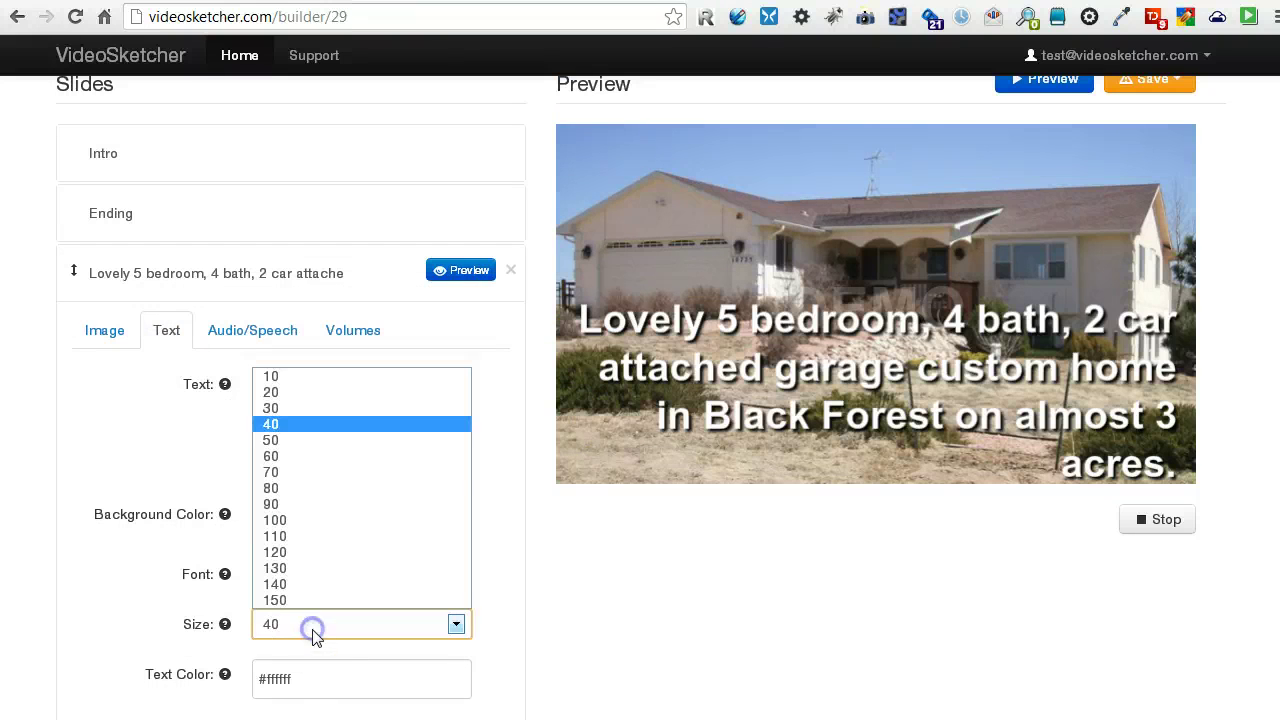
click(287, 410)
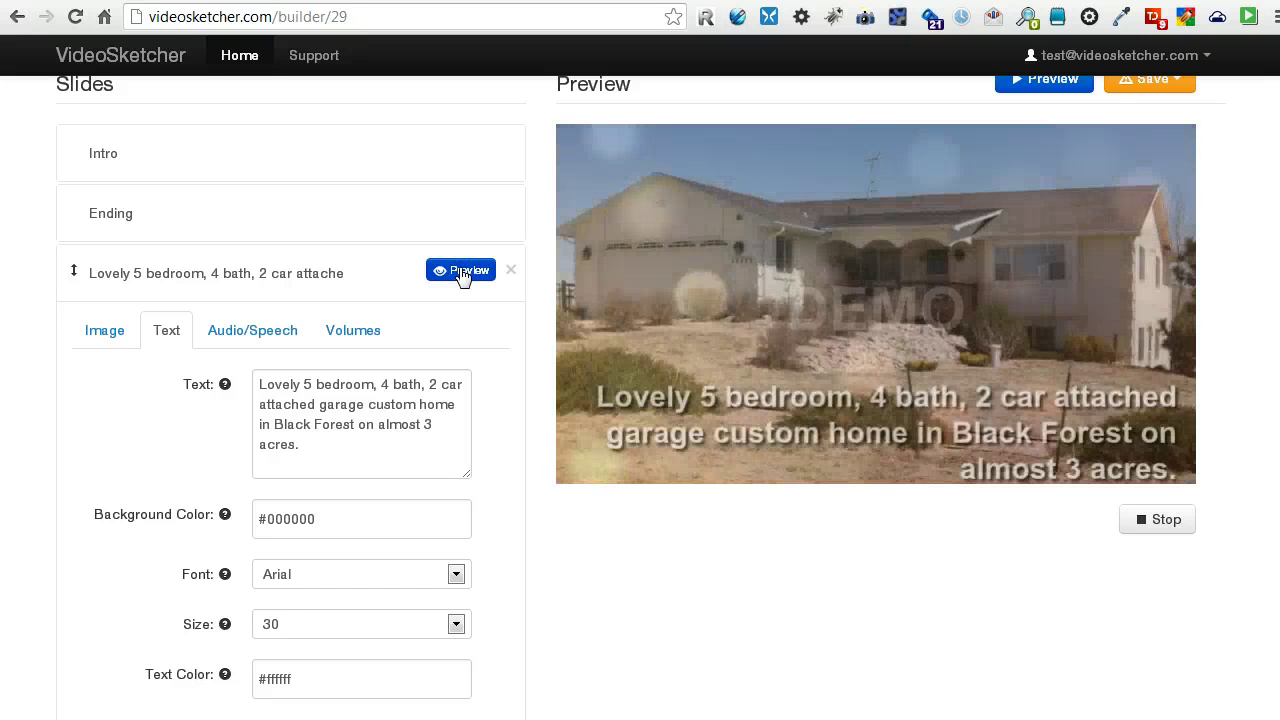
Play the house slide preview to check the full caption ending '…on almost 3 acres.'.
click(992, 586)
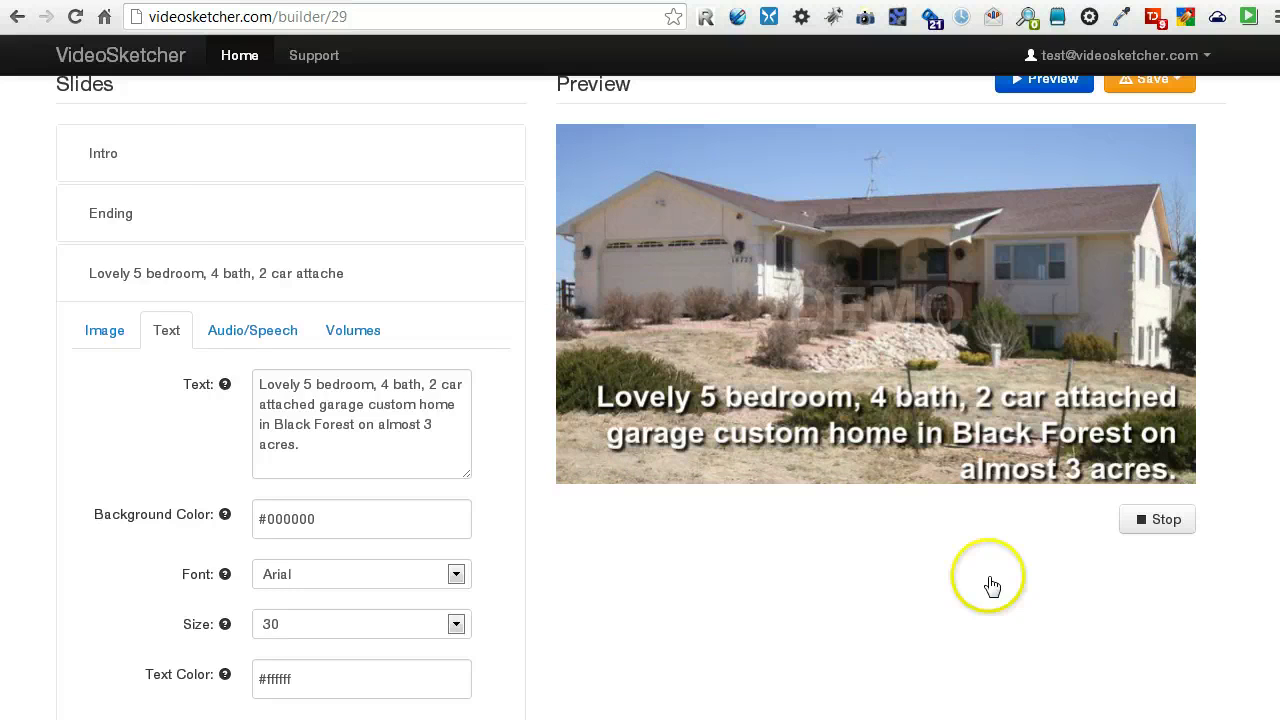
scroll(992, 586, up, 1)
scroll(1020, 630, down, 1)
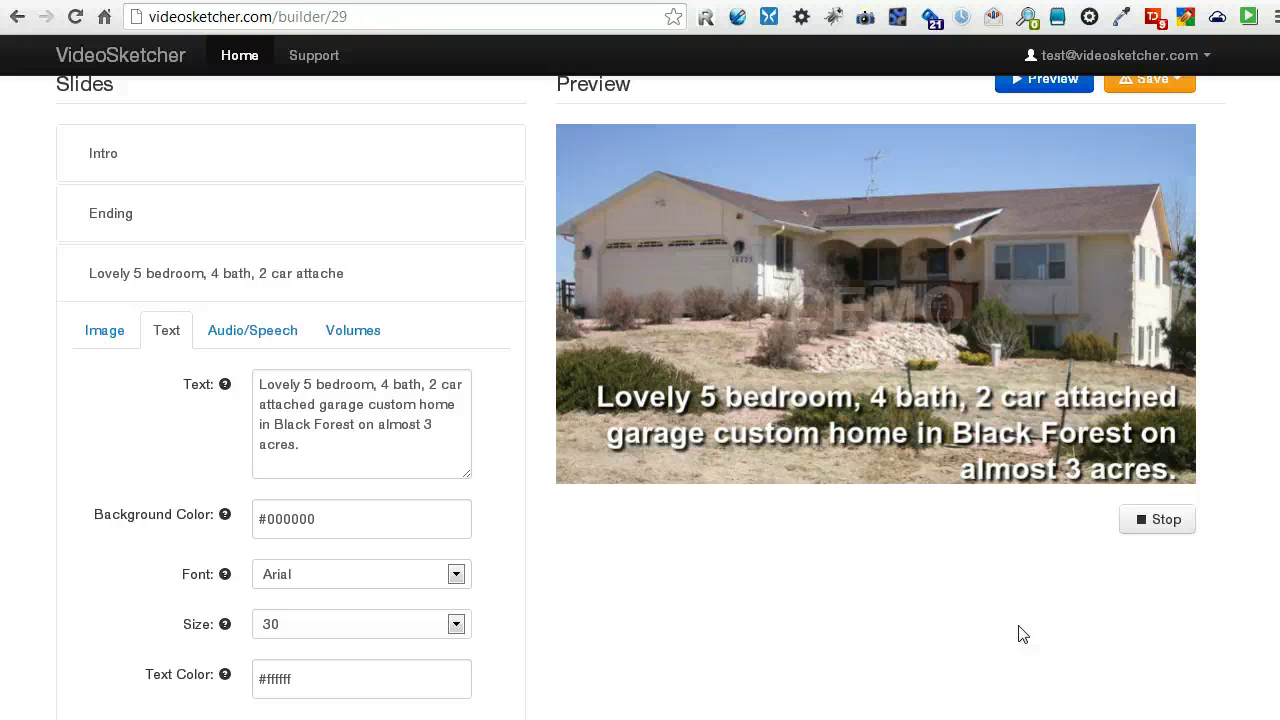
scroll(1018, 633, up, 1)
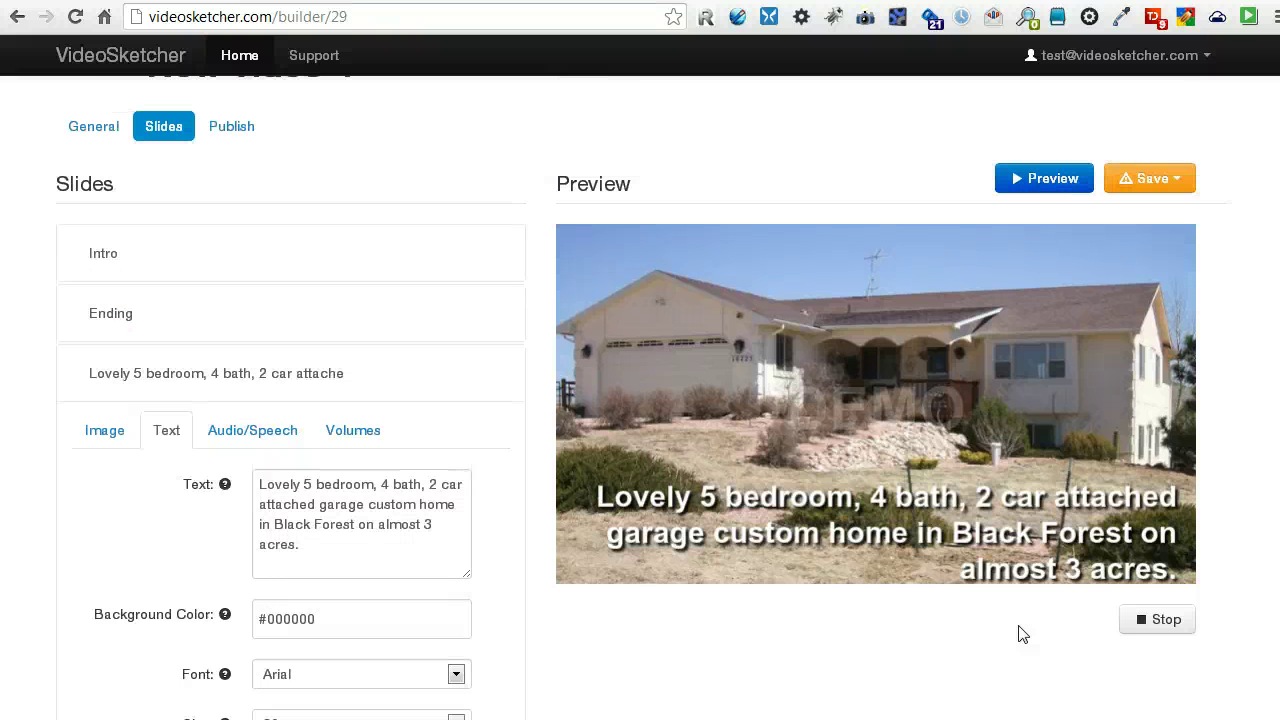
scroll(1020, 633, down, 1)
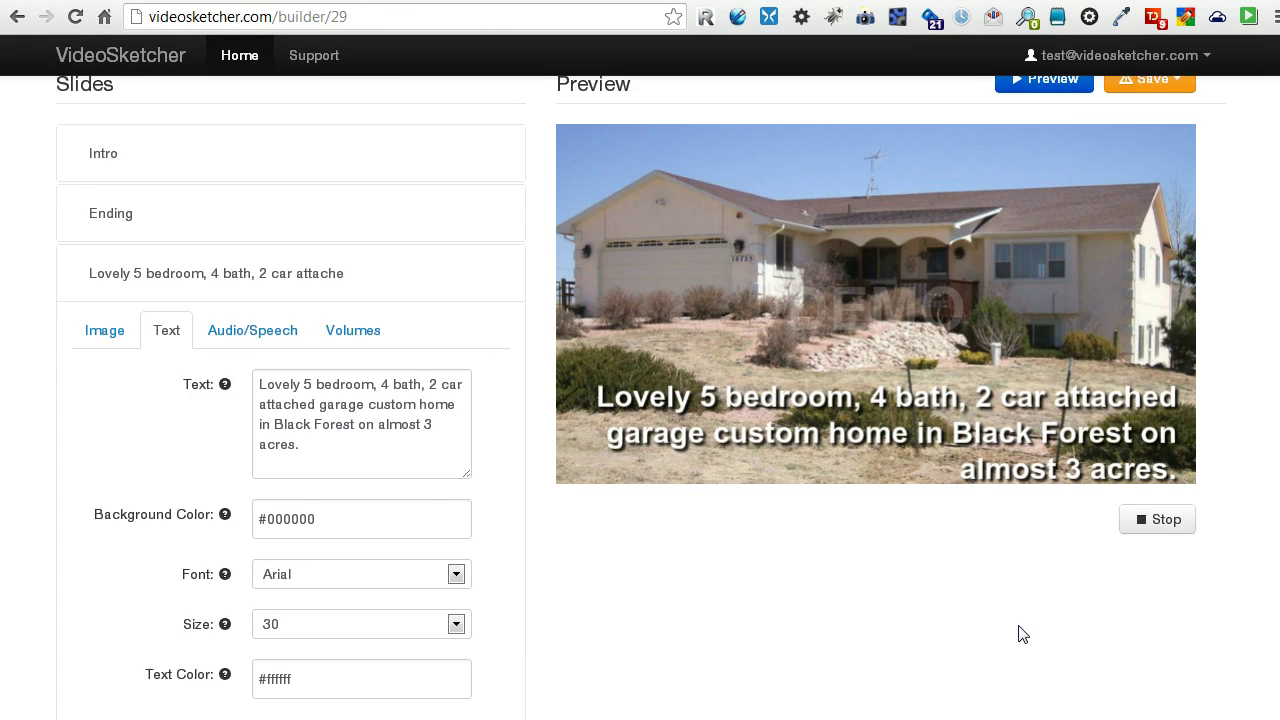
scroll(1020, 633, up, 2)
Collapse the house slide, then add the garage, patio, kitchen and dining area + fireplace photos as slides.
scroll(674, 457, up, 1)
scroll(560, 480, down, 1)
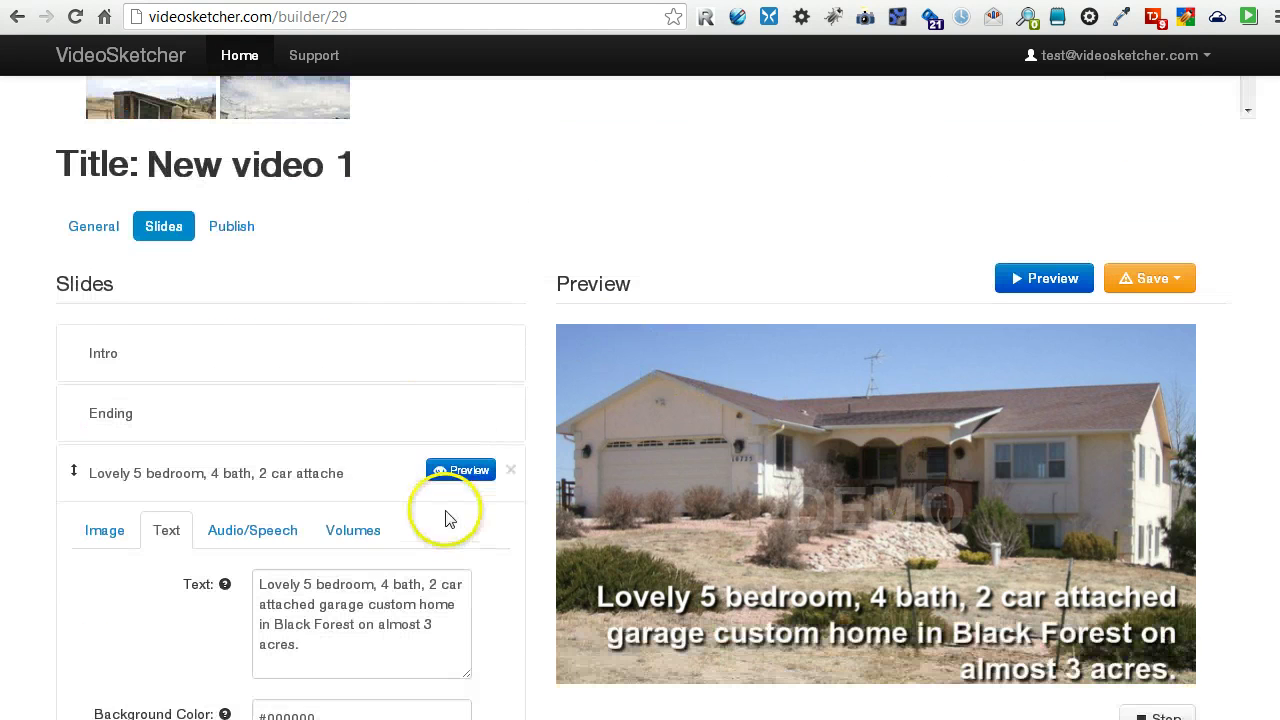
click(399, 470)
scroll(386, 386, up, 2)
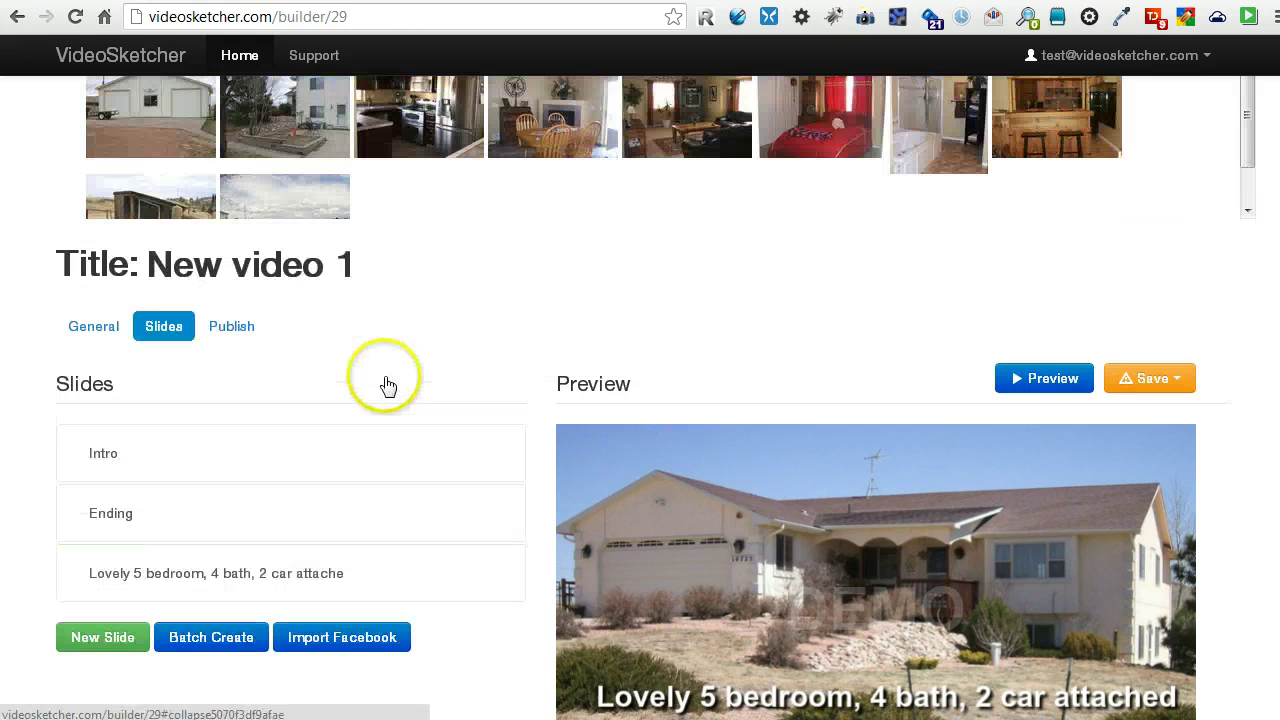
click(186, 209)
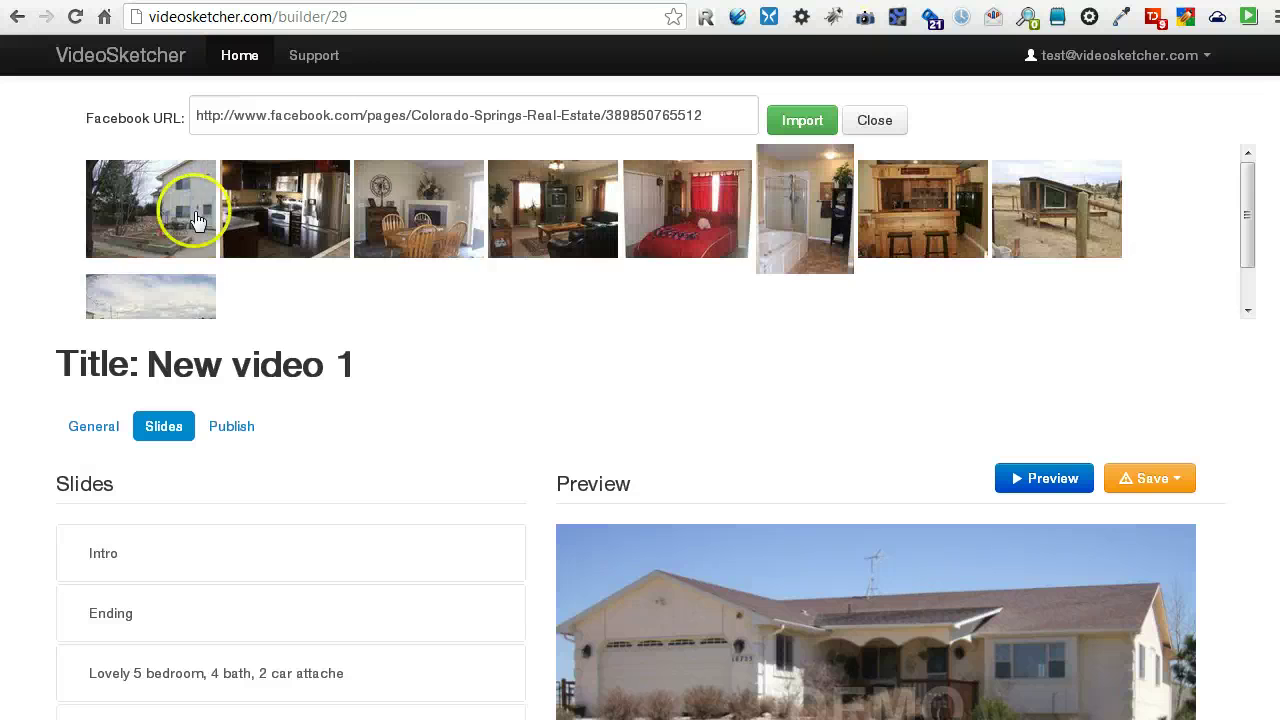
click(157, 222)
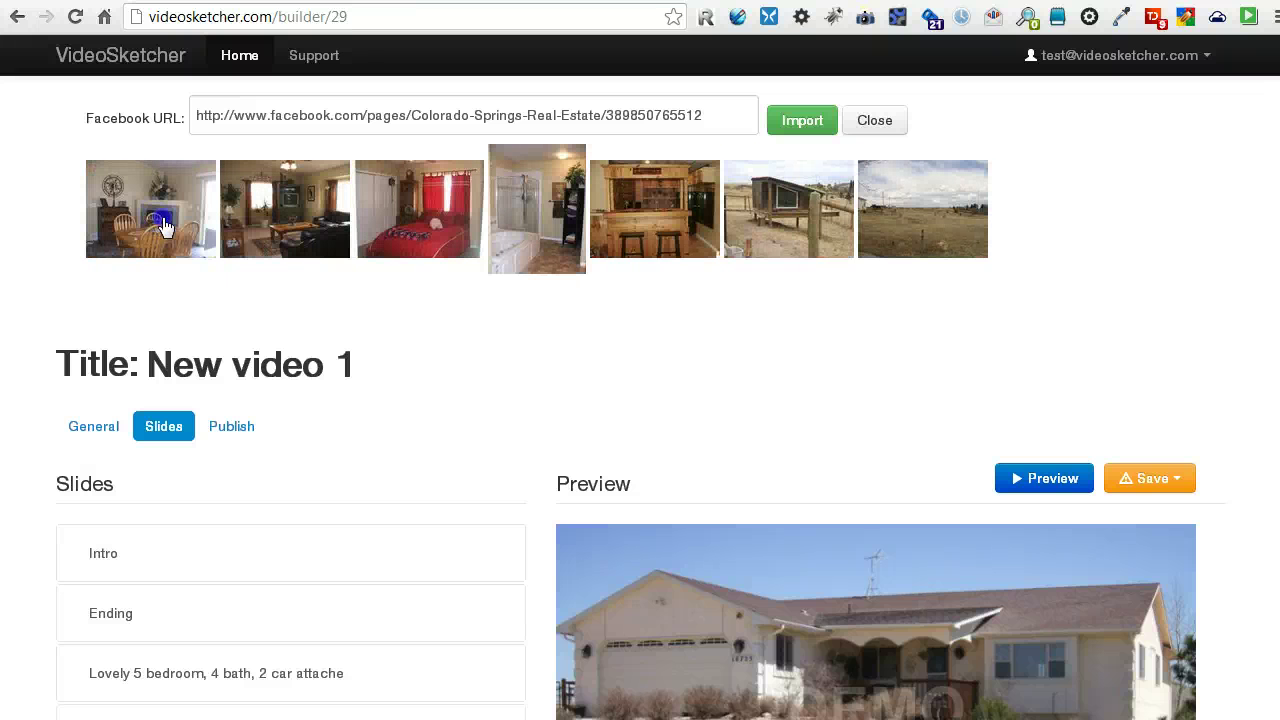
click(164, 227)
scroll(409, 543, down, 2)
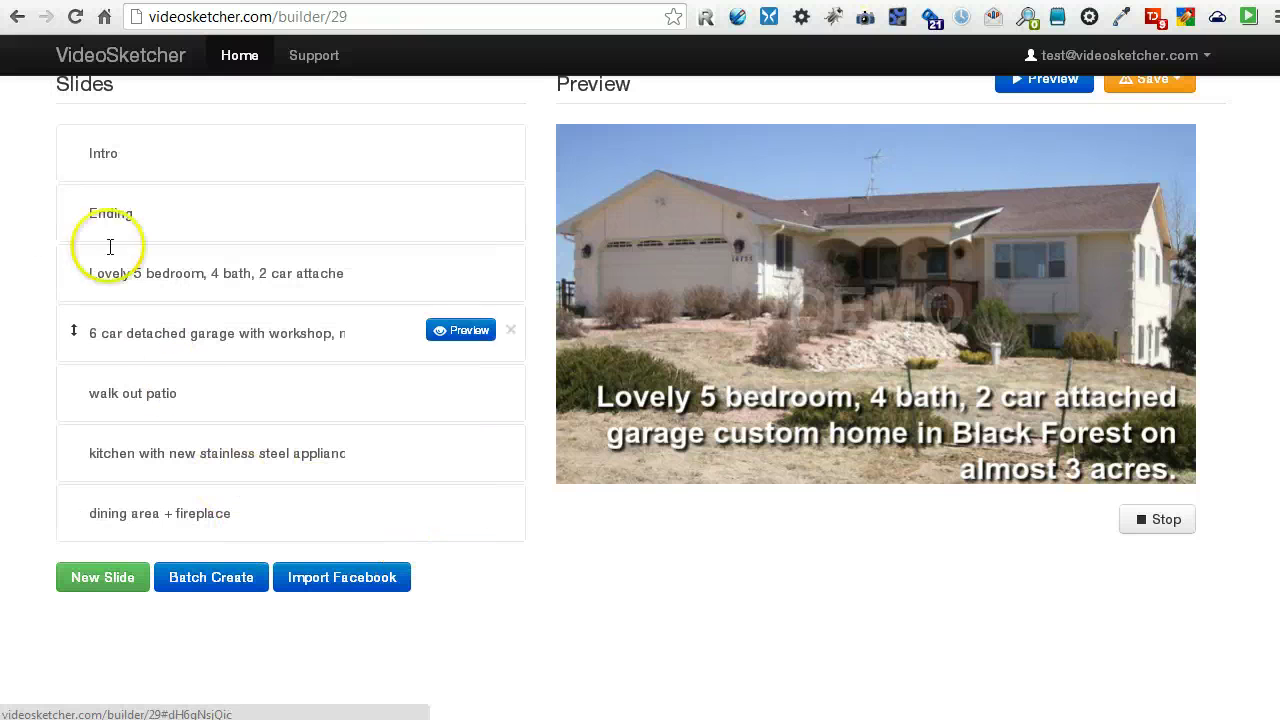
Drag the Ending slide below 'dining area + fireplace' so it comes last.
drag(73, 279, 80, 514)
scroll(340, 549, up, 2)
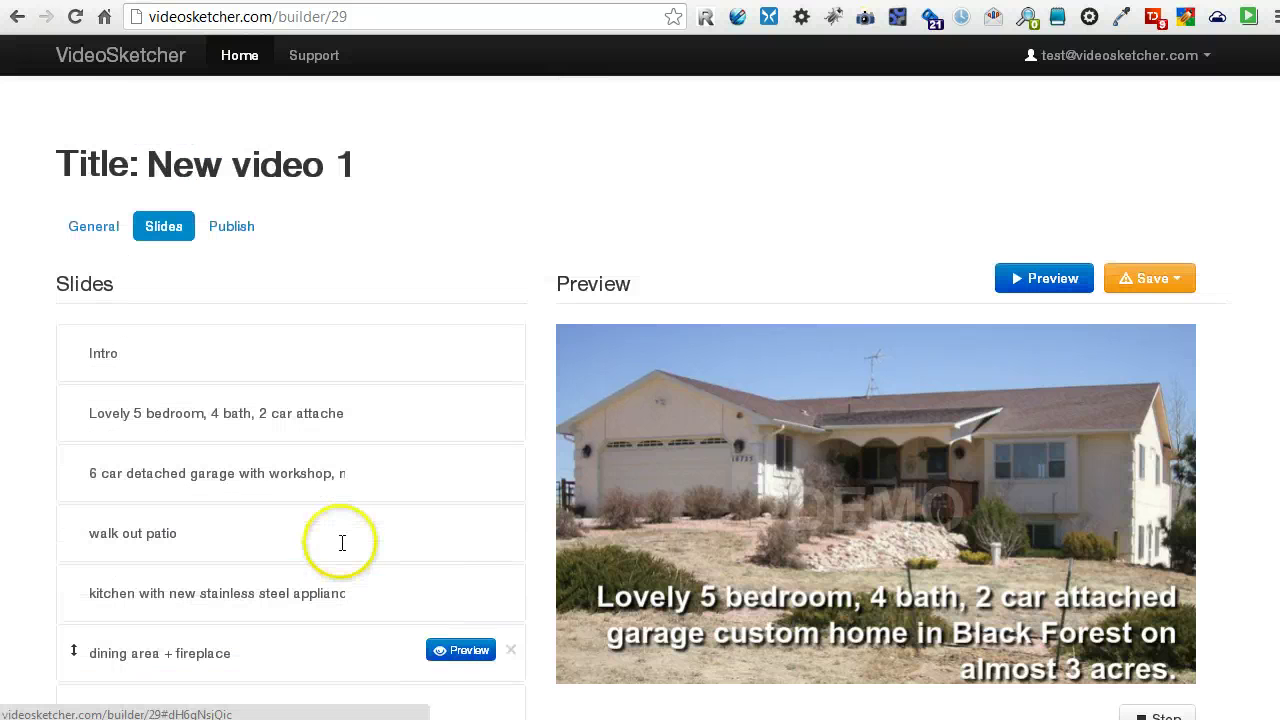
scroll(366, 390, down, 4)
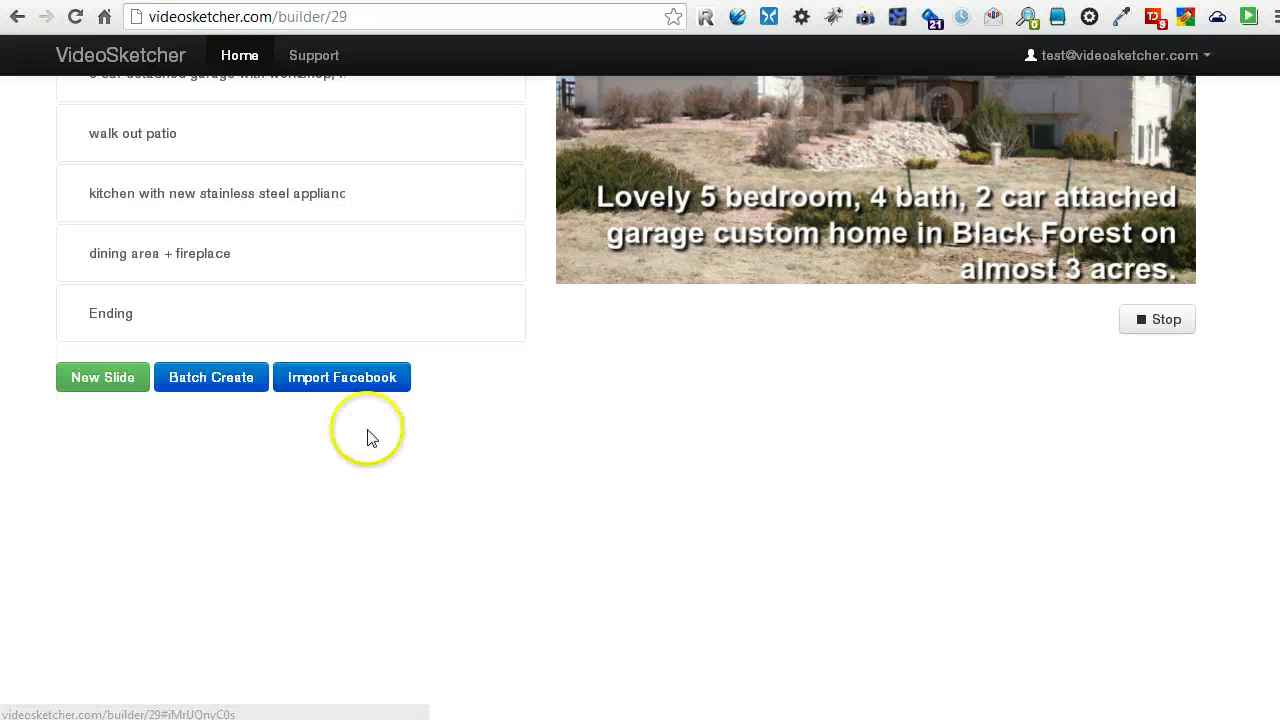
scroll(371, 437, up, 3)
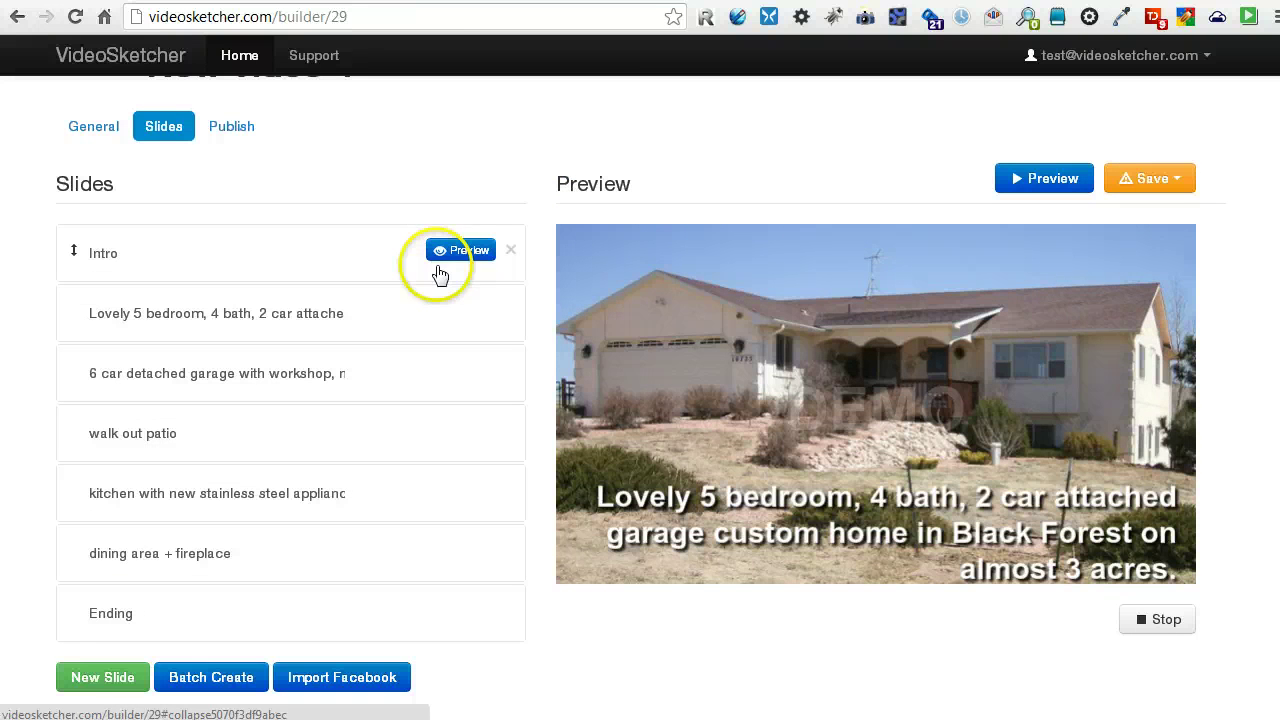
scroll(635, 634, up, 2)
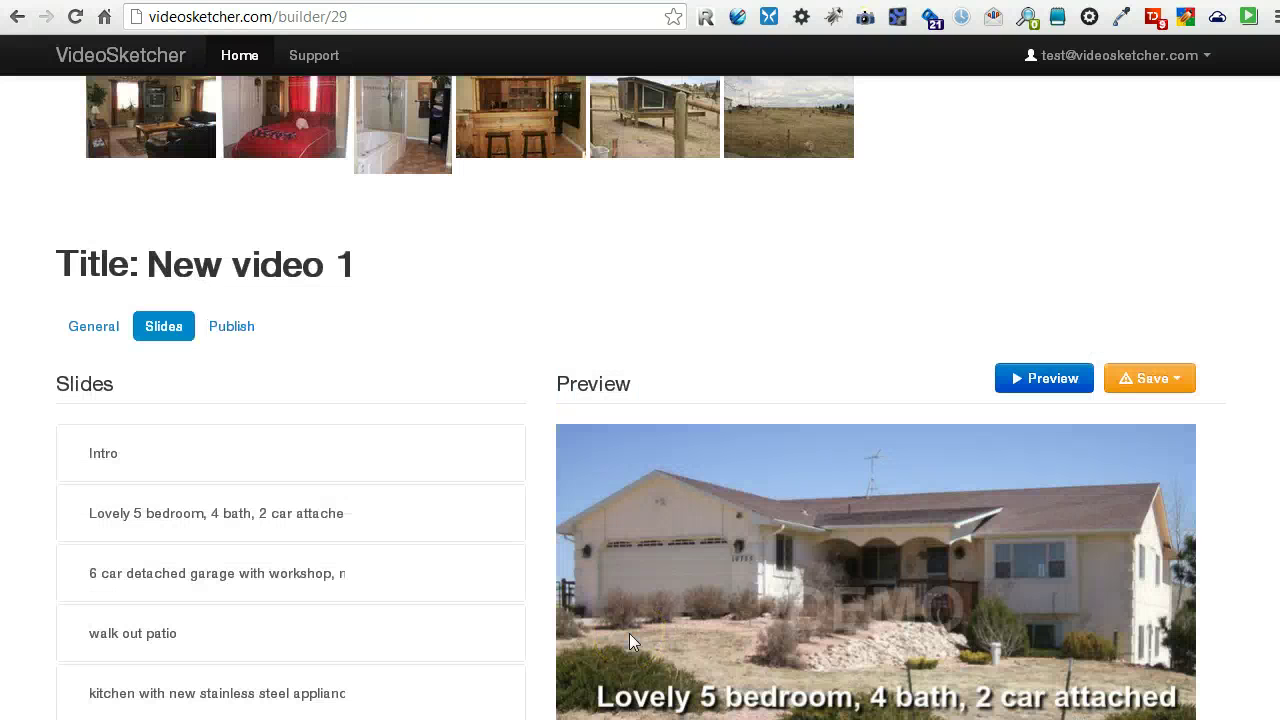
scroll(630, 638, up, 1)
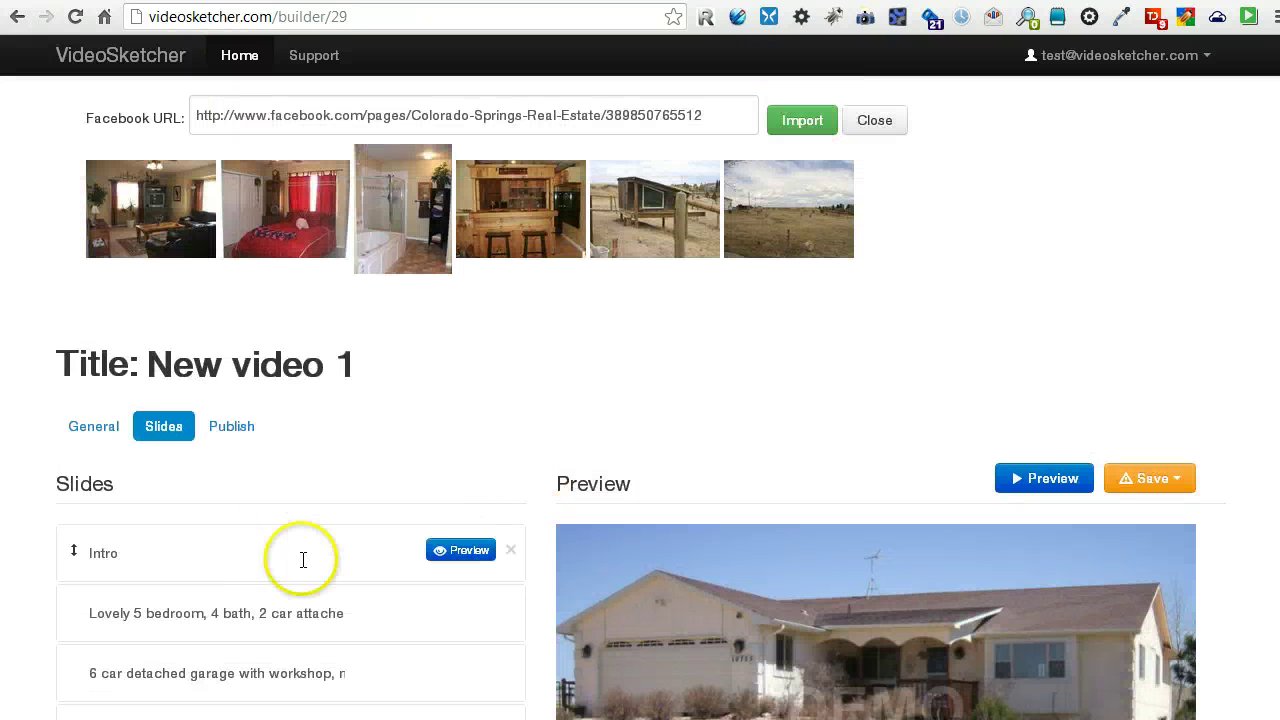
scroll(349, 590, down, 3)
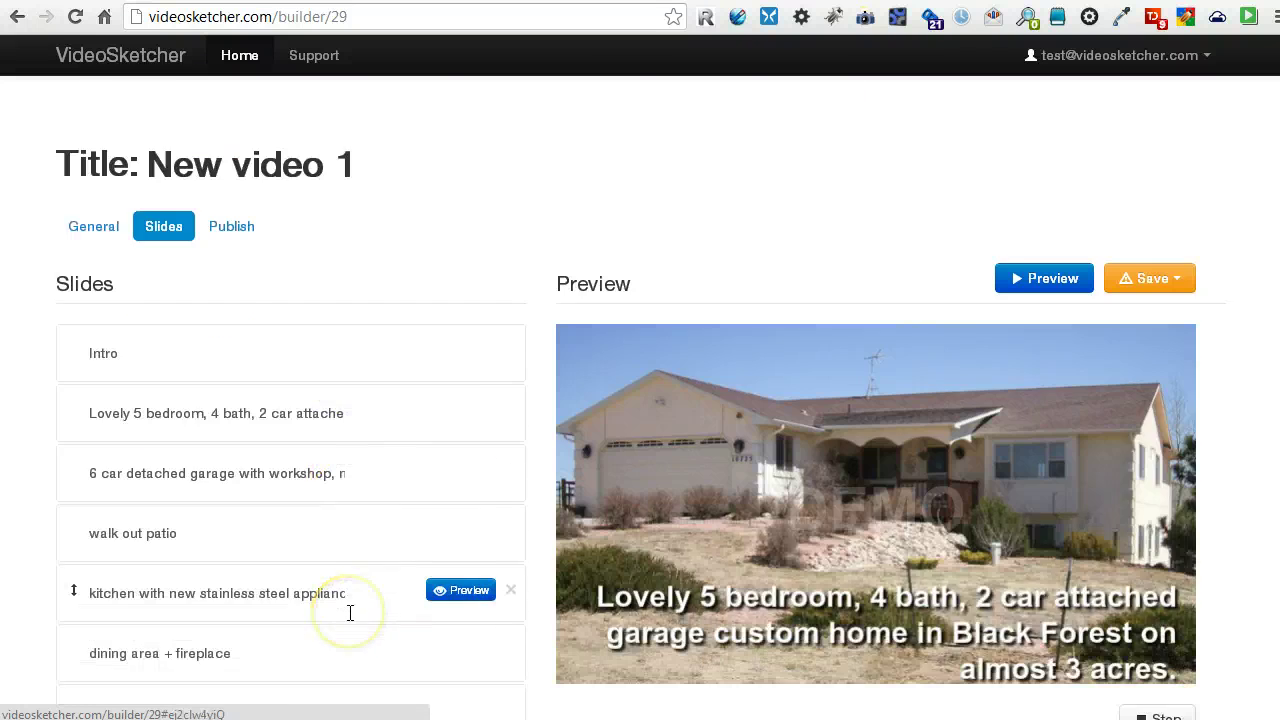
scroll(349, 605, down, 1)
scroll(350, 612, up, 4)
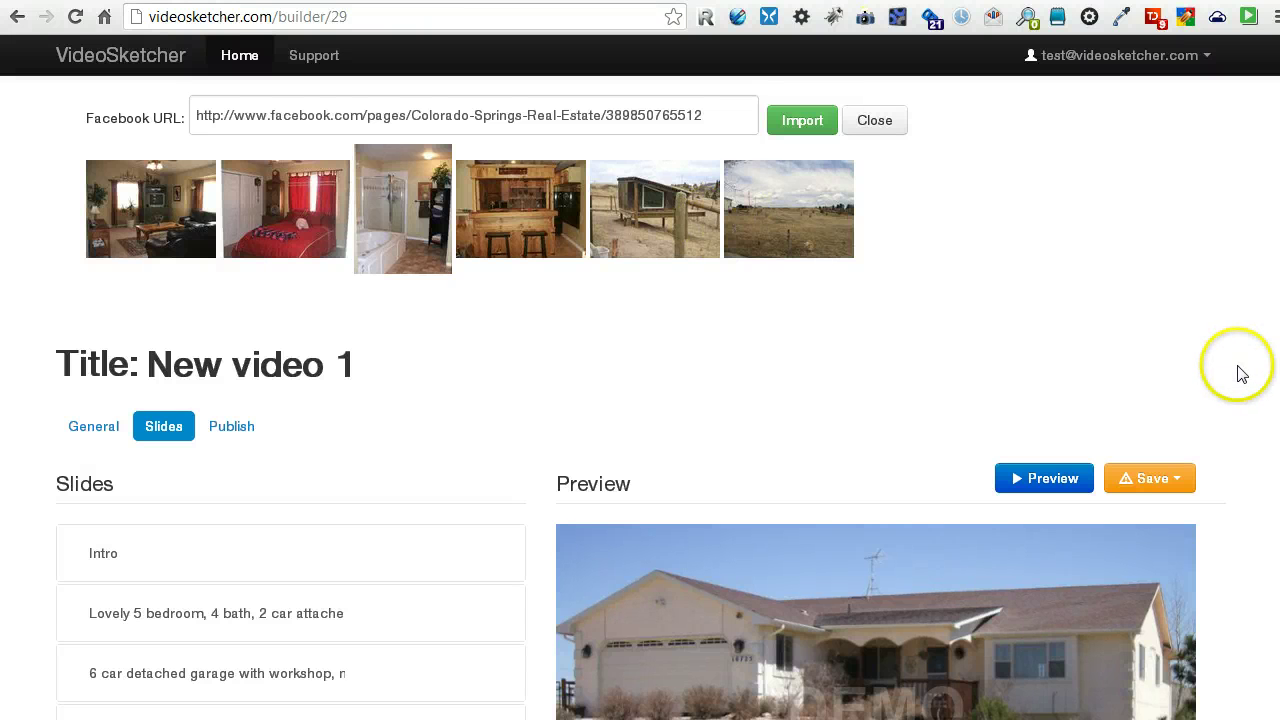
scroll(1238, 370, down, 3)
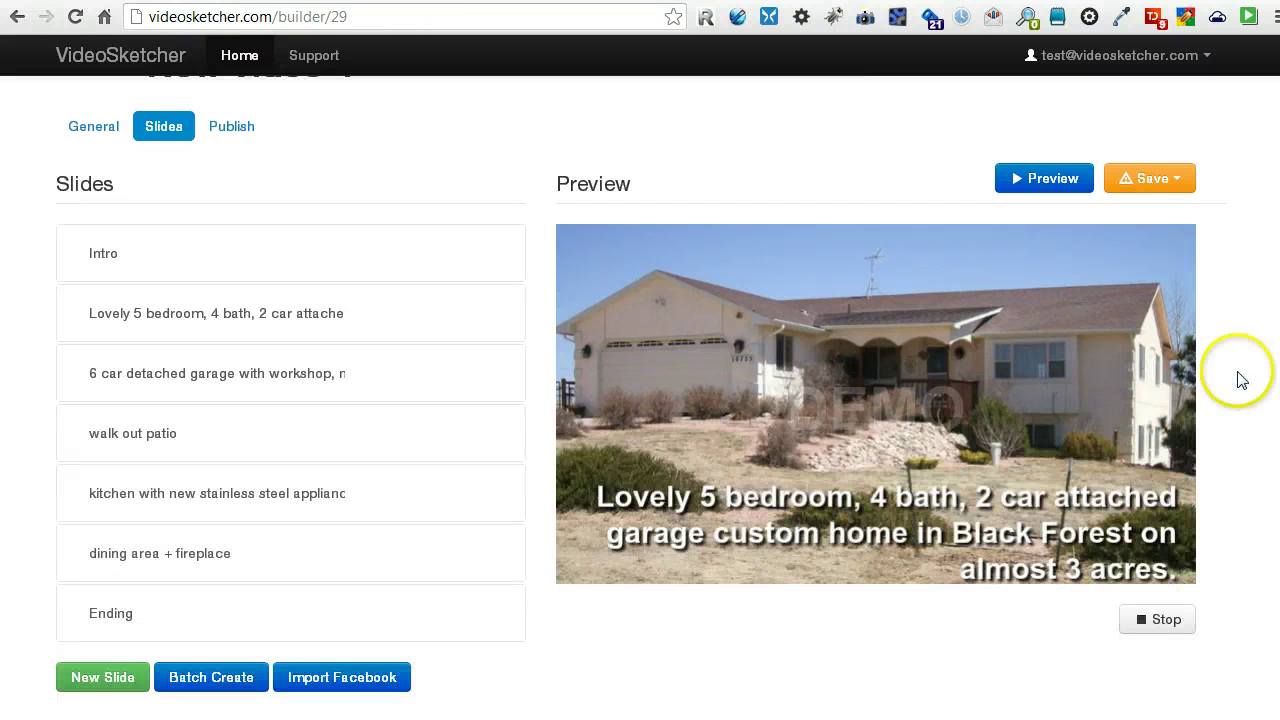
scroll(1238, 378, up, 3)
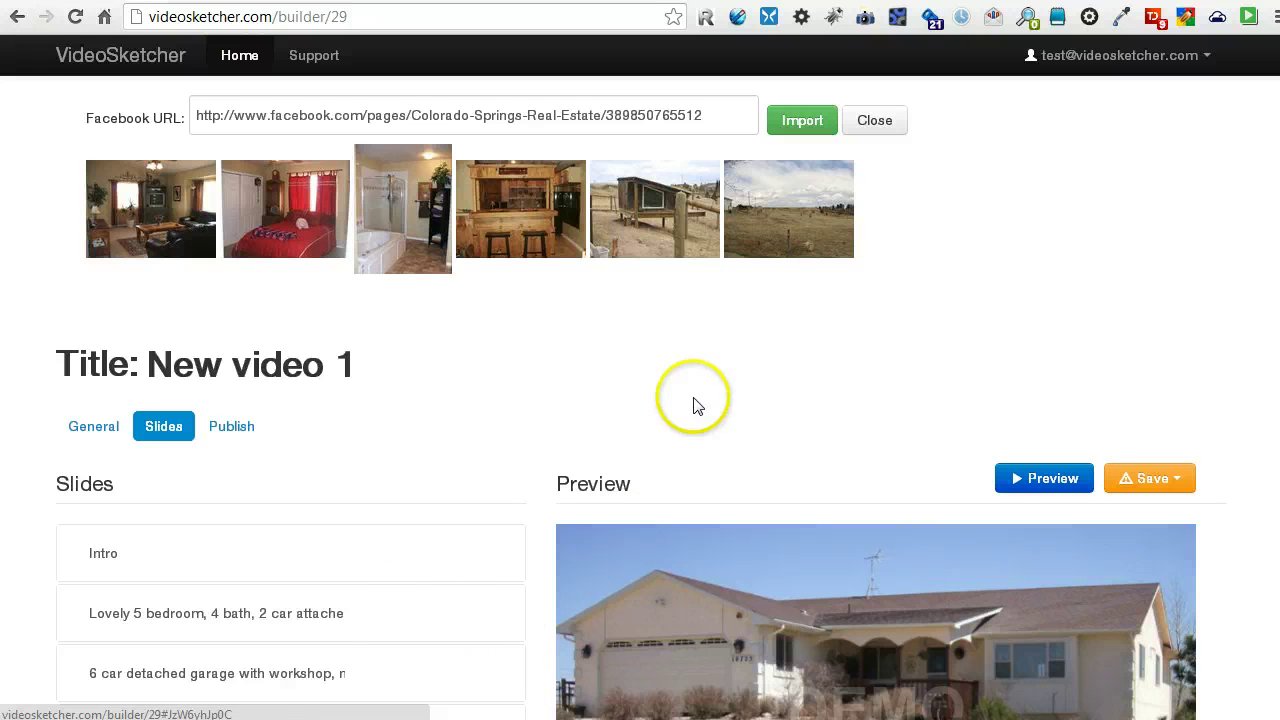
scroll(524, 608, down, 1)
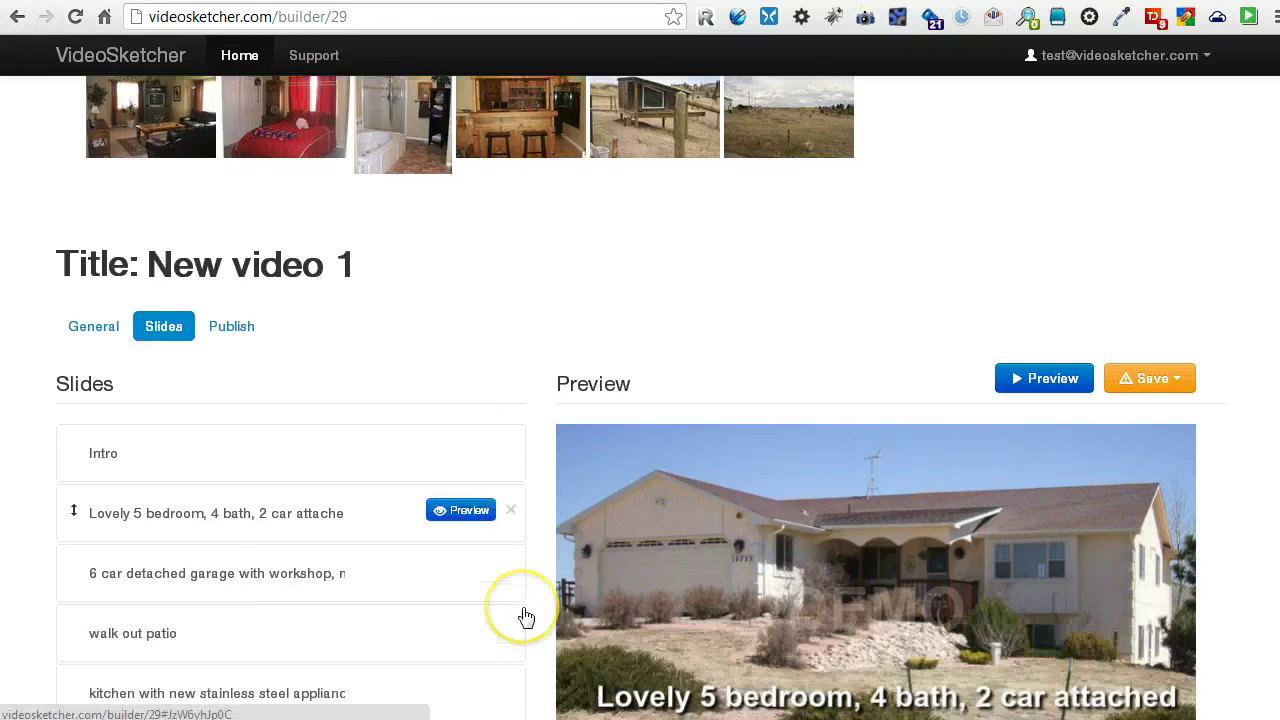
scroll(525, 614, down, 4)
scroll(525, 614, up, 2)
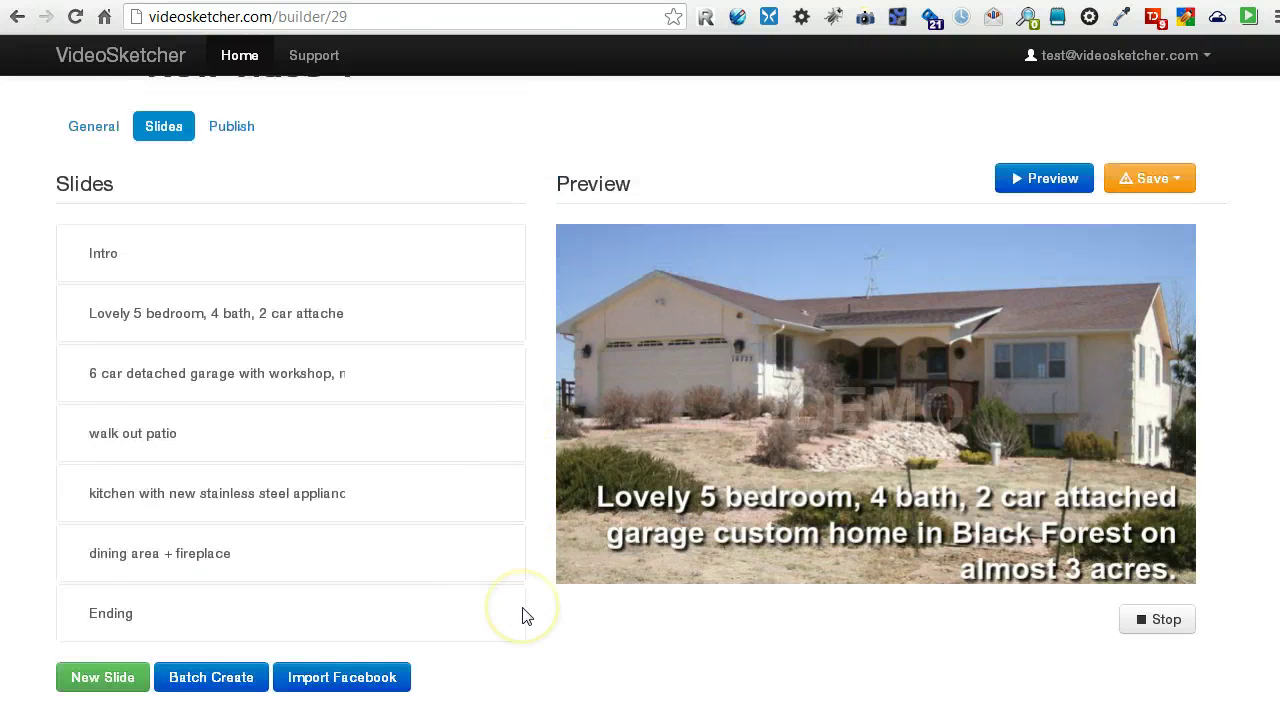
scroll(525, 614, up, 3)
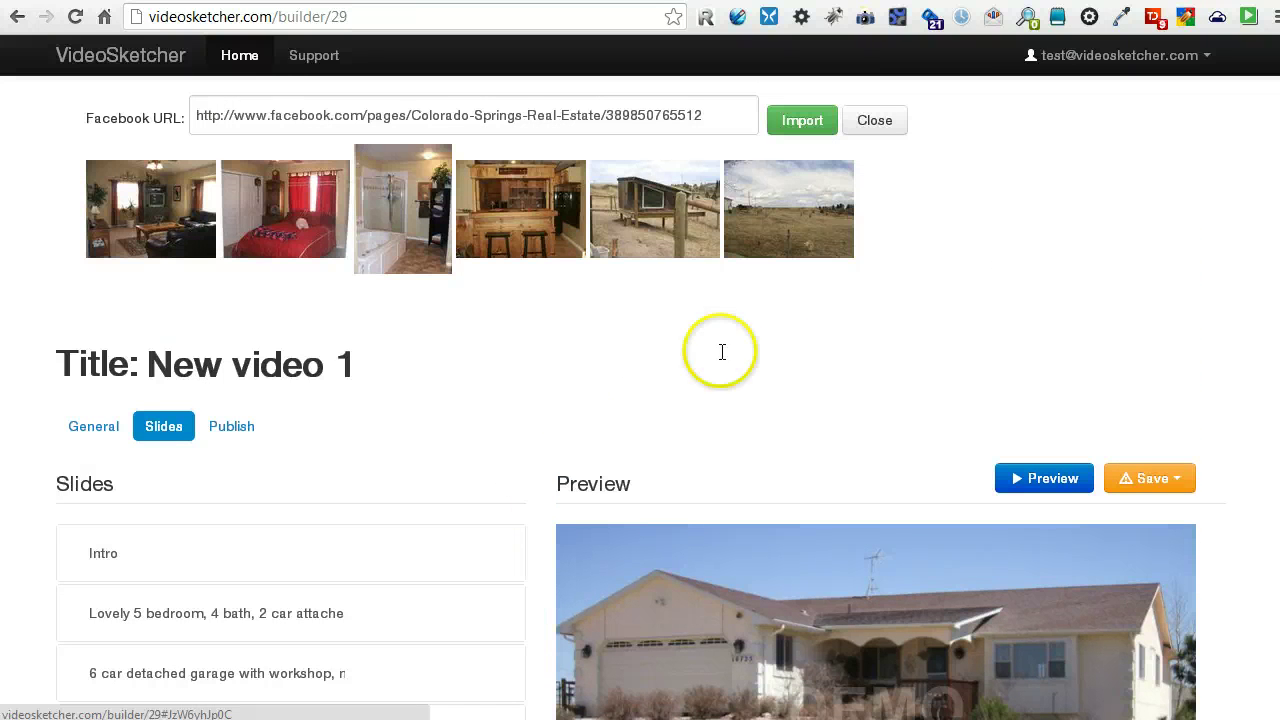